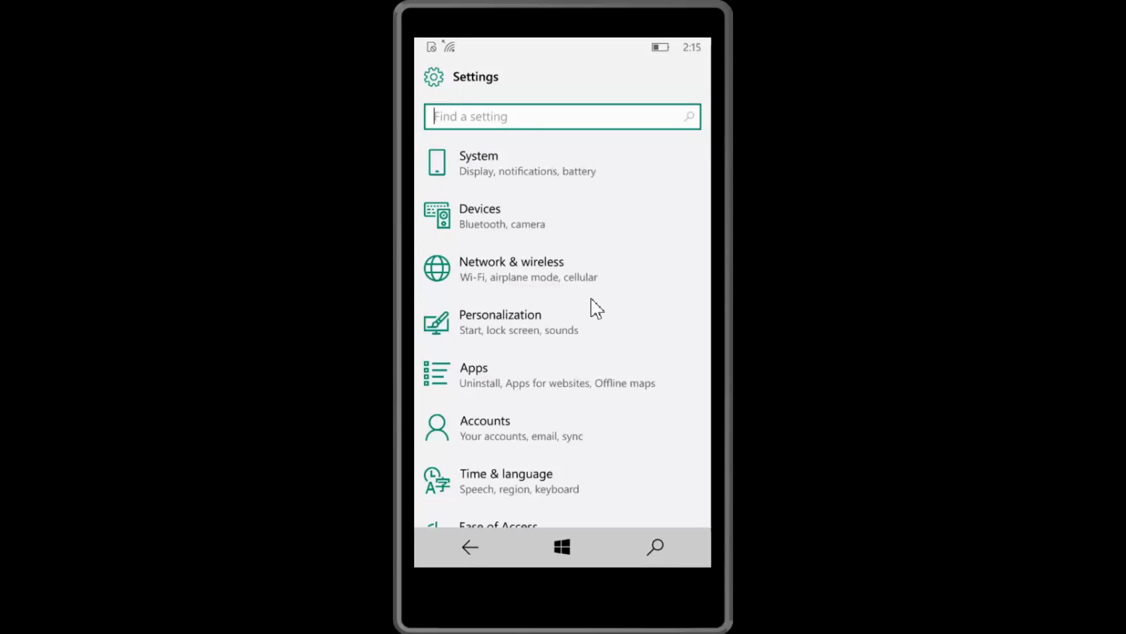
Search settings for 'Deve', switch on Developer mode under For developers, then return to Start
left_click(622, 122)
type("D")
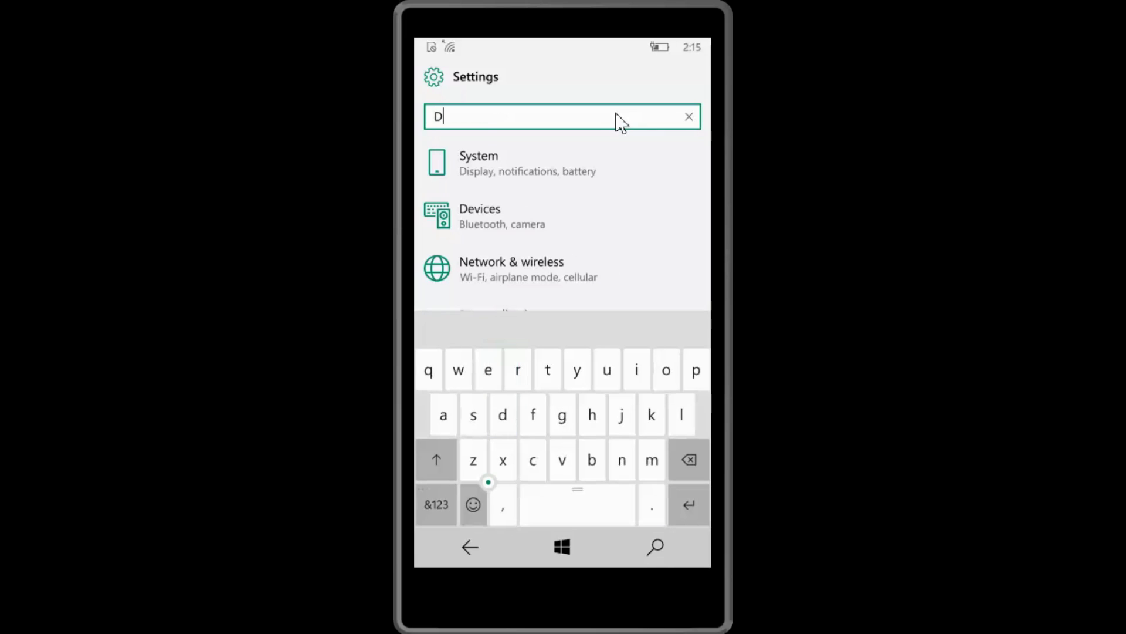
type("eve")
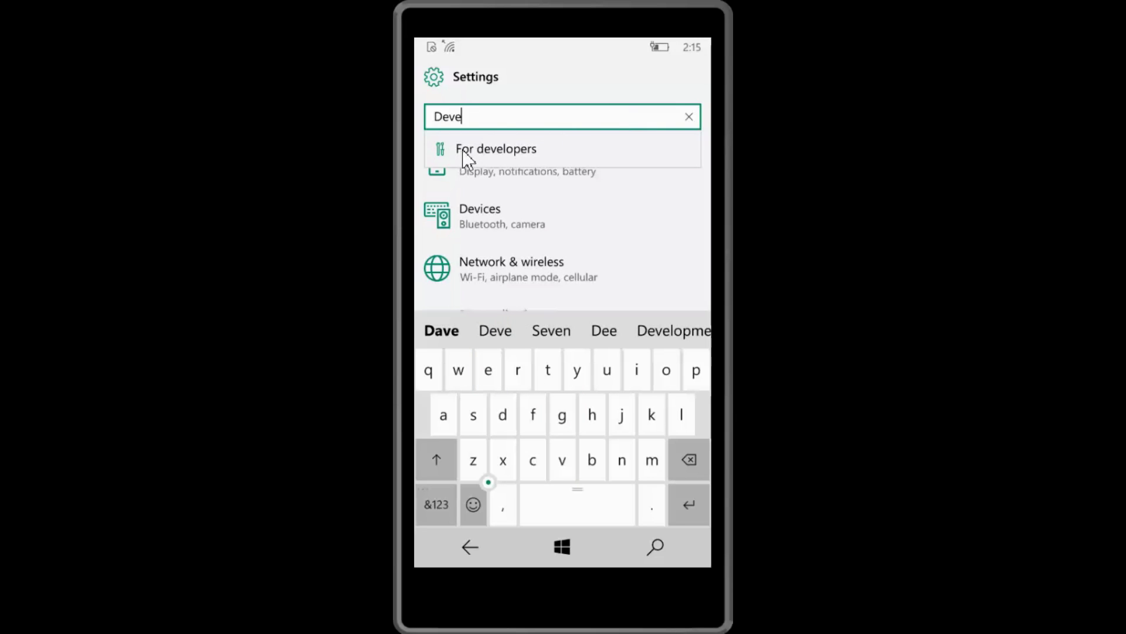
left_click(625, 152)
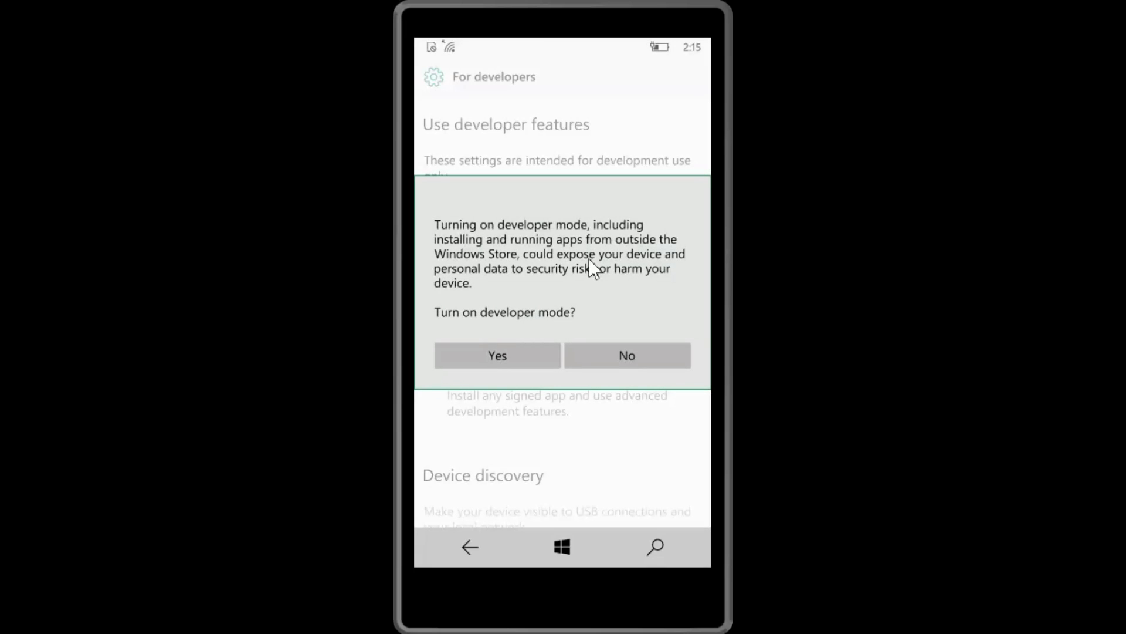
key("Return")
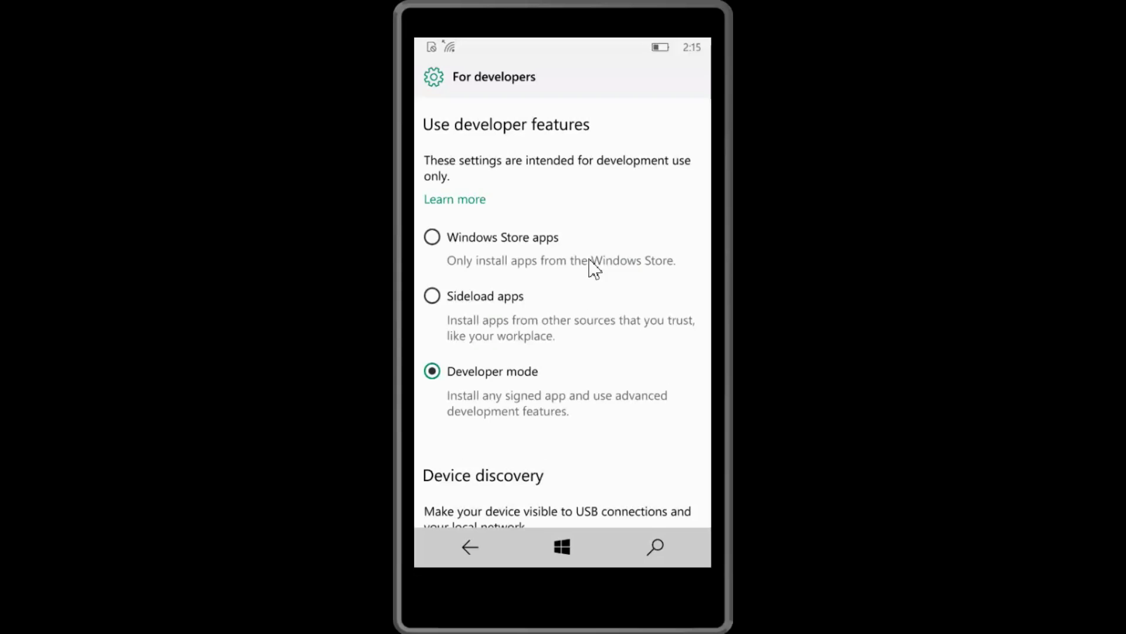
scroll(594, 268, "down", 5)
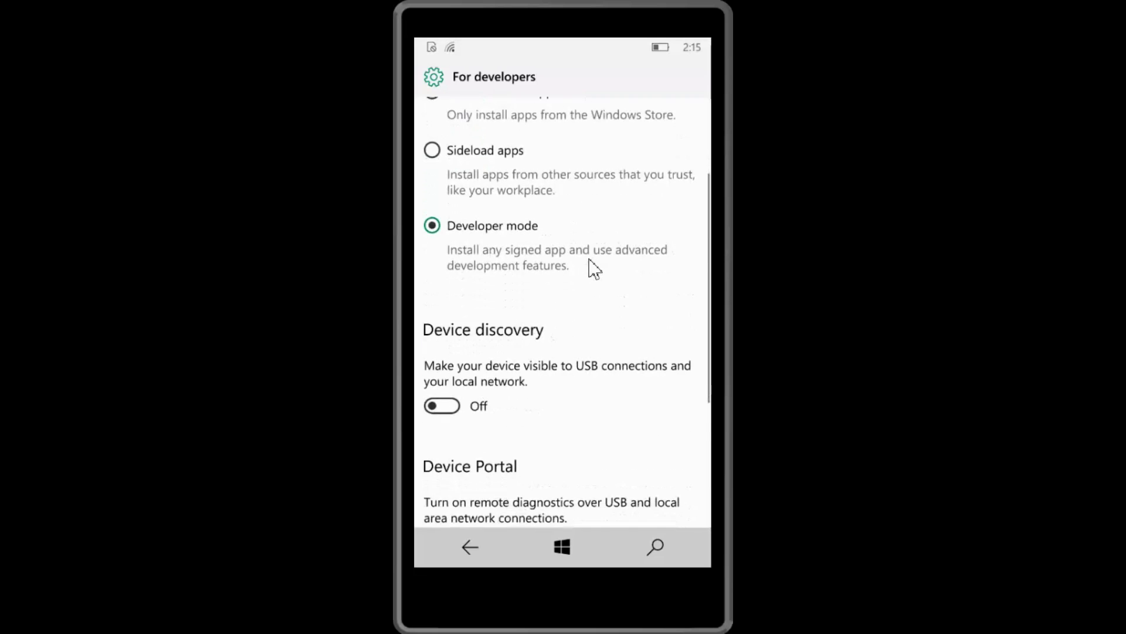
key("F2")
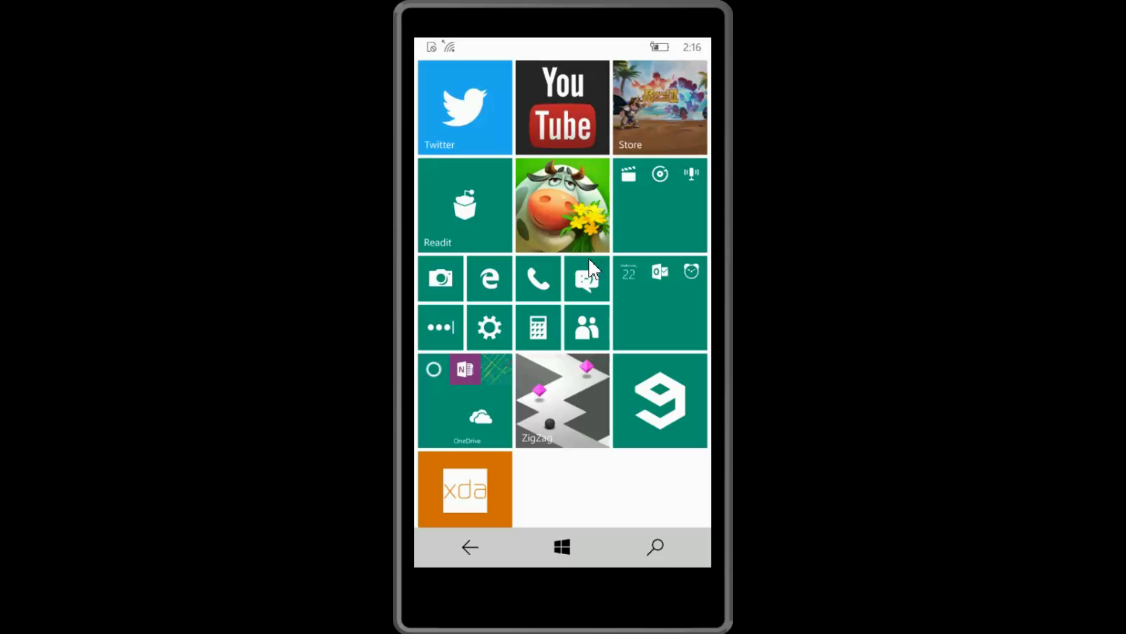
Open the pinned XDA Interop Tools forum page and scroll down to its attached files
scroll(593, 268, "down", 2)
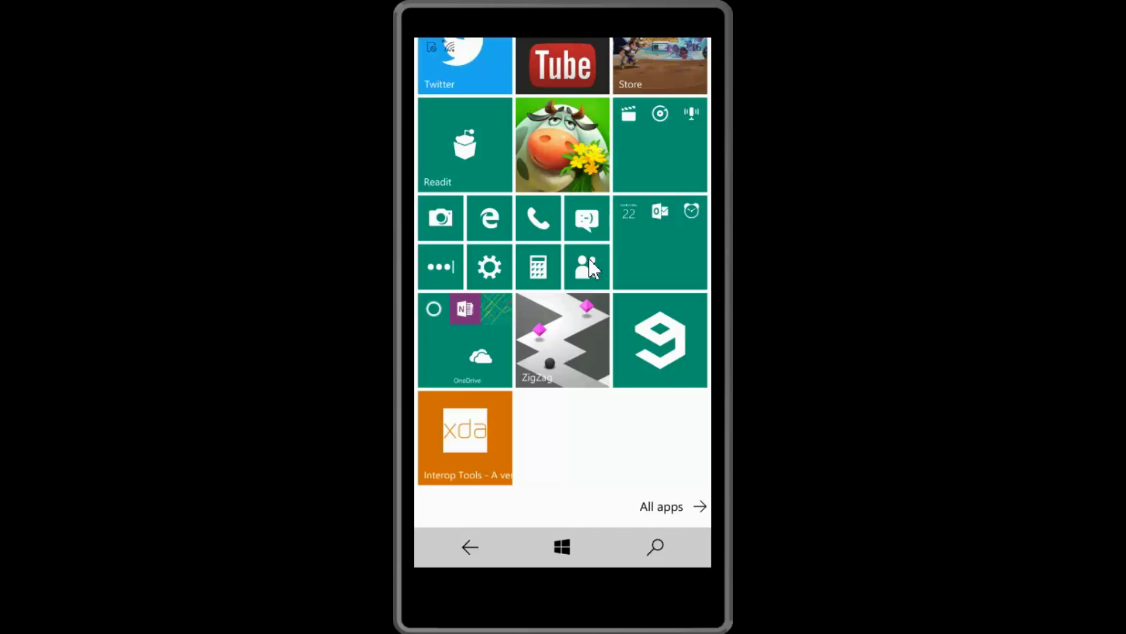
left_click(592, 269)
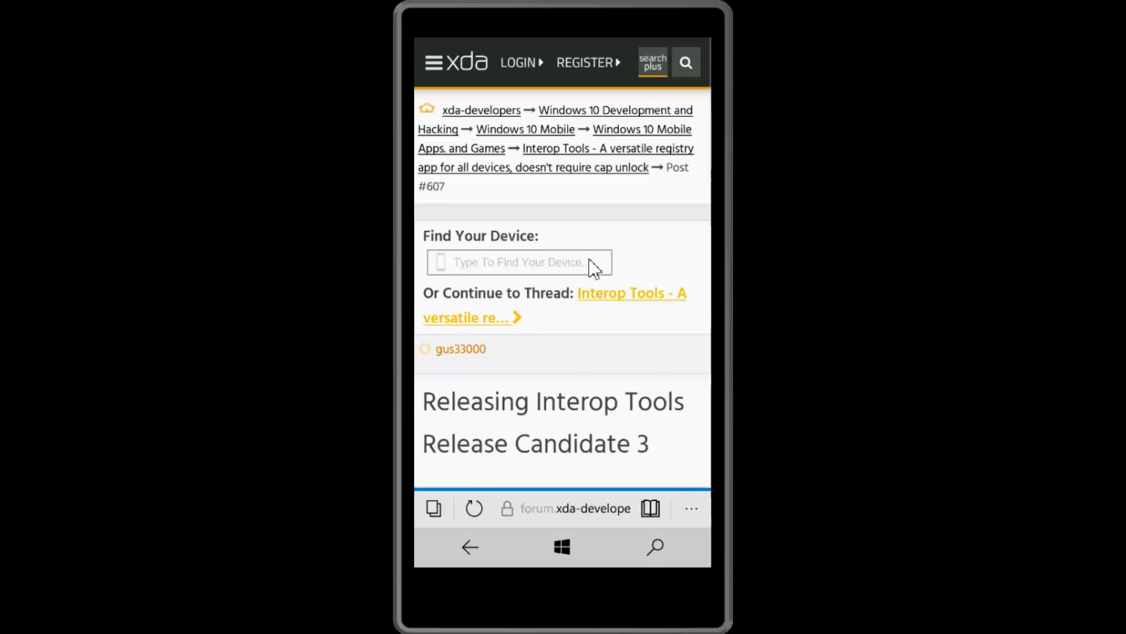
scroll(590, 267, "down", 5)
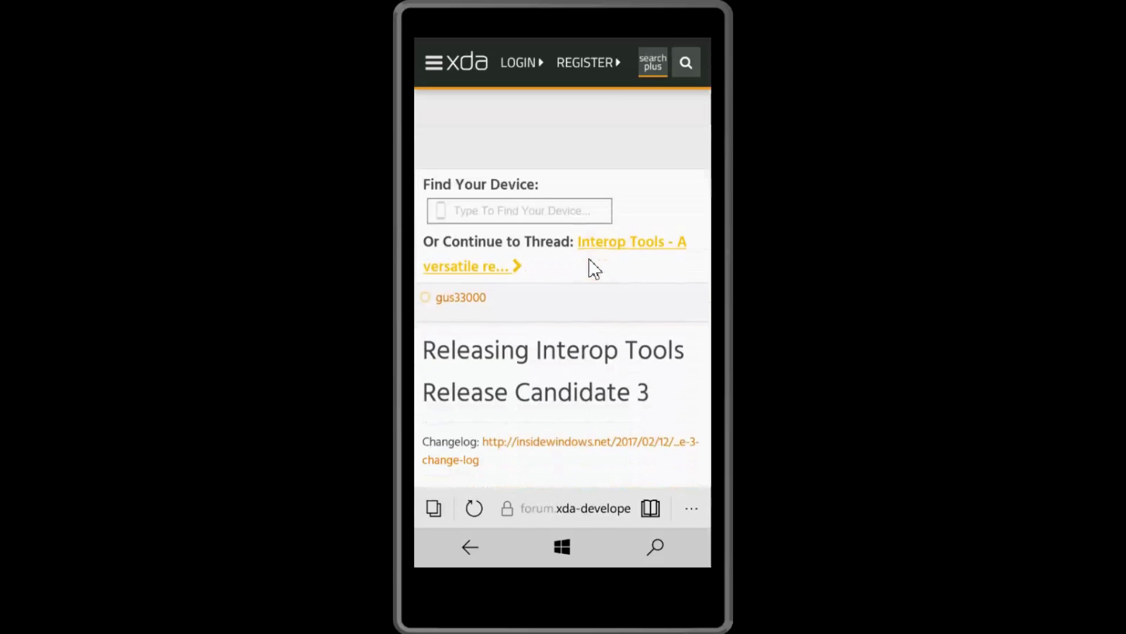
scroll(590, 267, "down", 5)
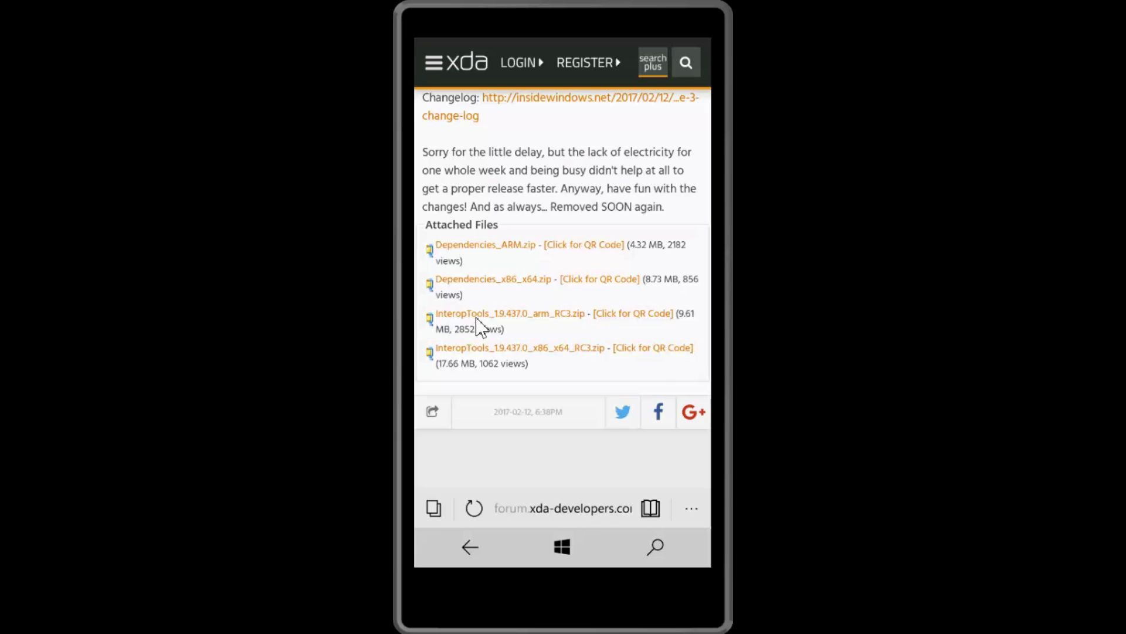
Download and save Dependencies_ARM.zip and InteropTools_1.9.437.0_arm_RC3.zip
left_click(503, 251)
left_click(507, 170)
left_click(504, 314)
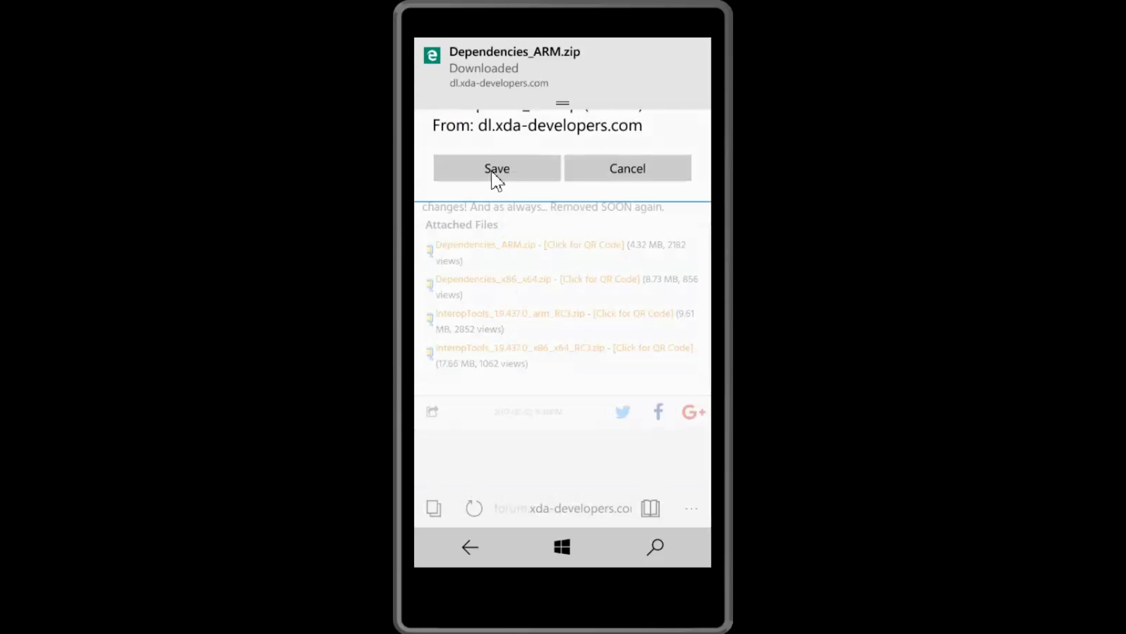
left_click(497, 170)
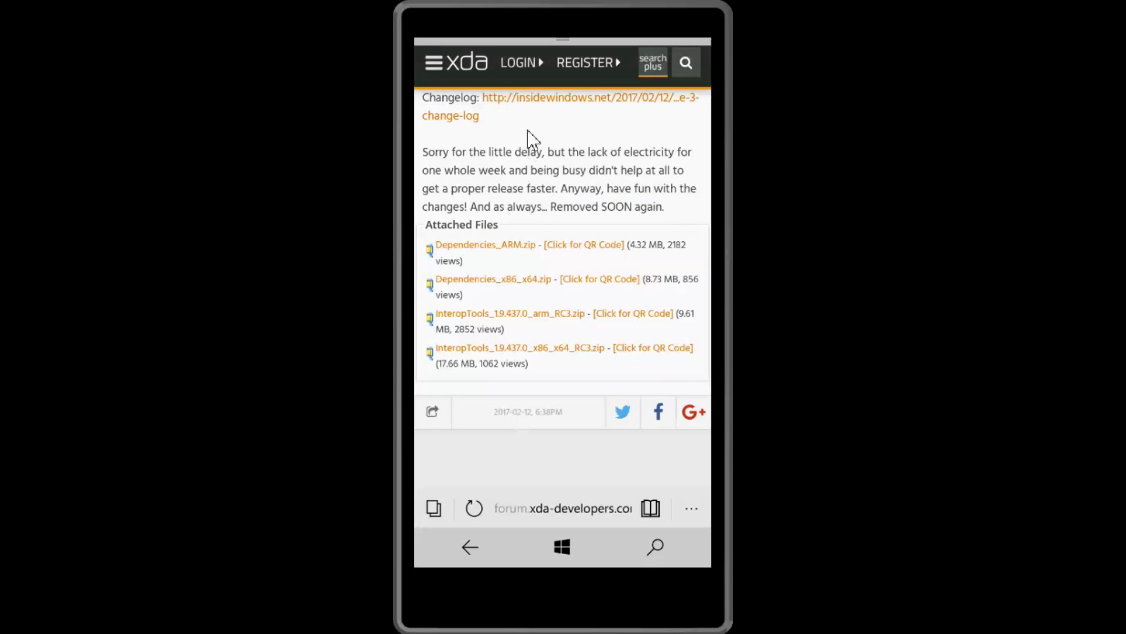
Launch File Explorer from All apps and go into Downloads to see both zip files
left_click(563, 551)
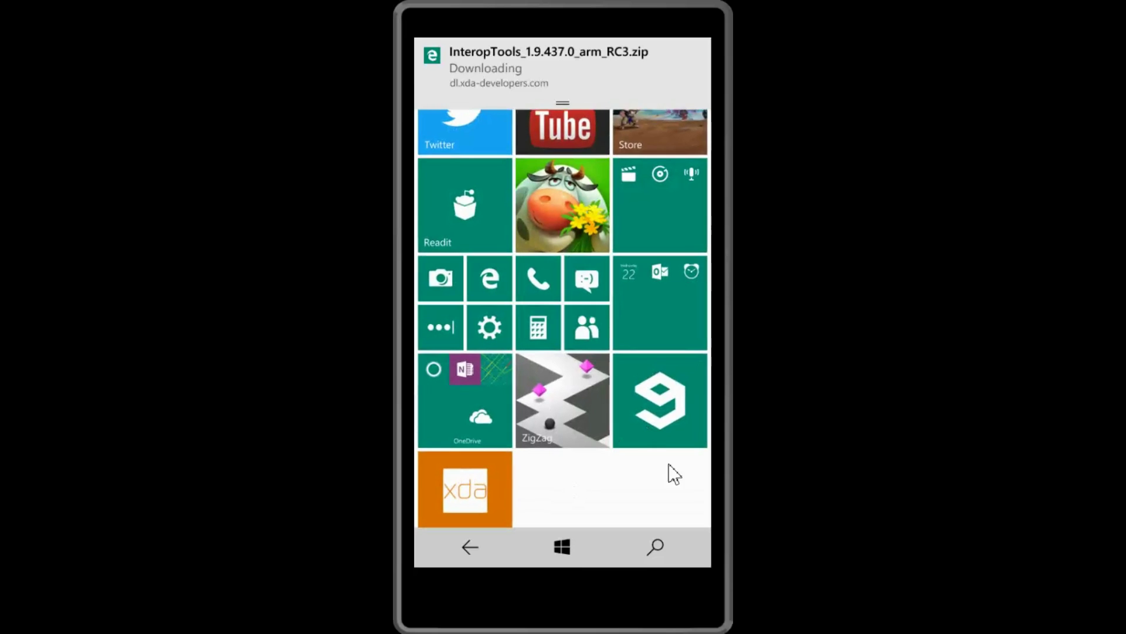
left_click_drag(695, 502, 423, 448)
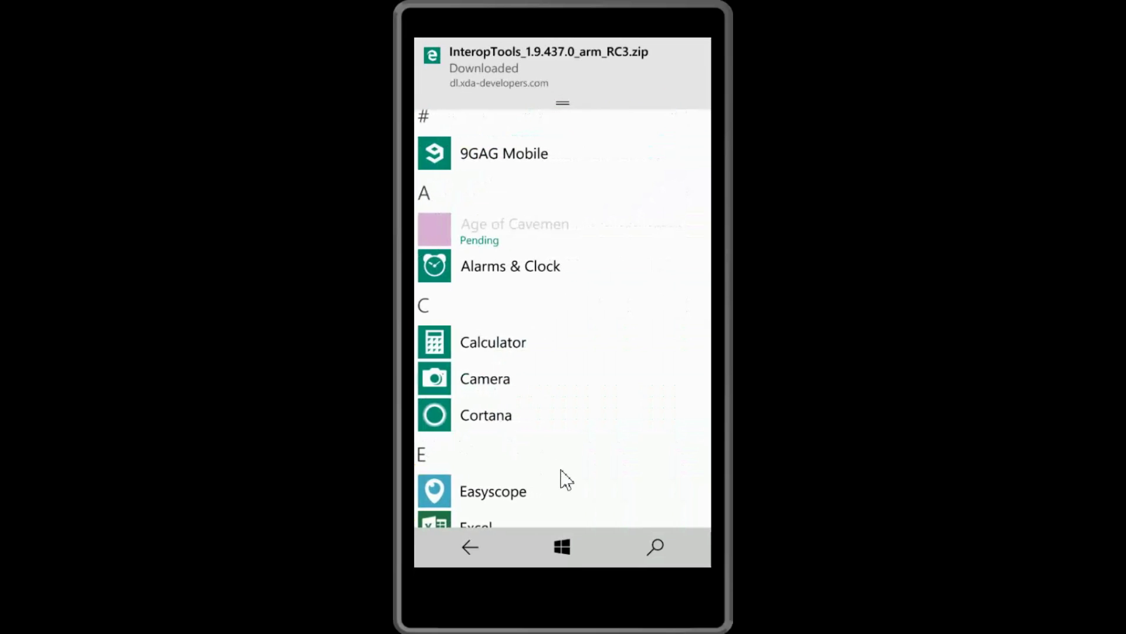
left_click_drag(554, 463, 556, 183)
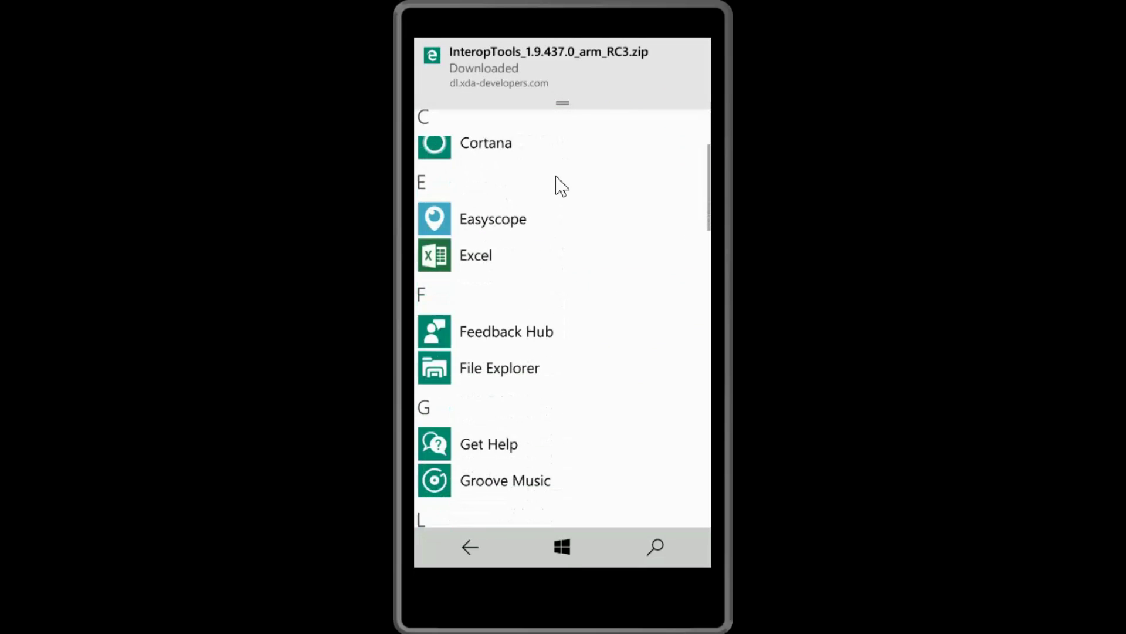
left_click(514, 368)
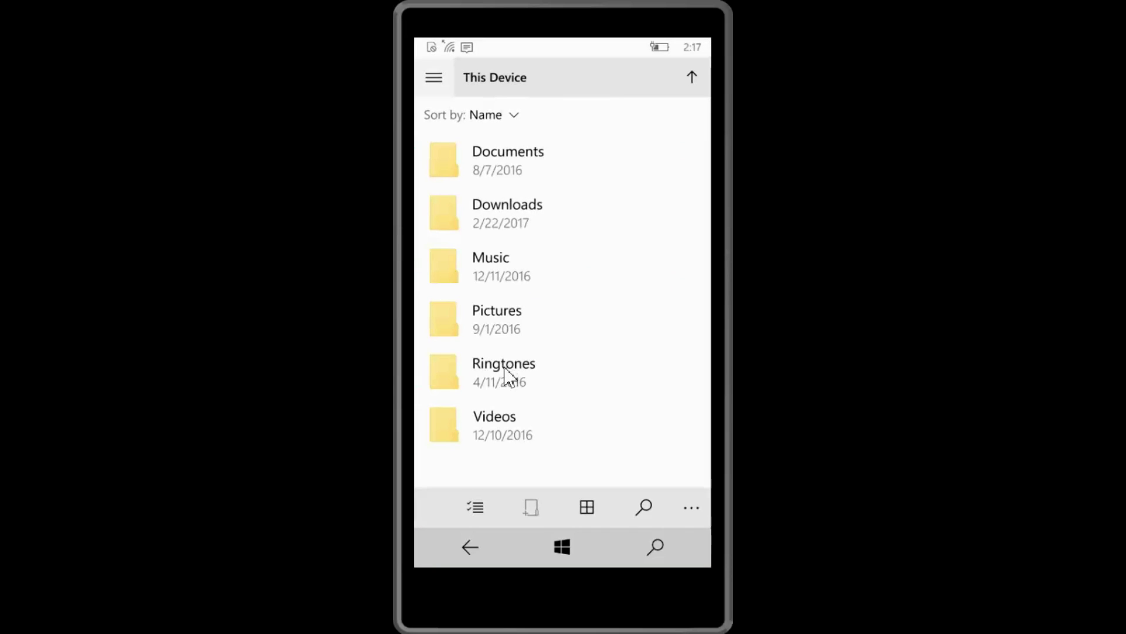
left_click(518, 214)
left_click(516, 216)
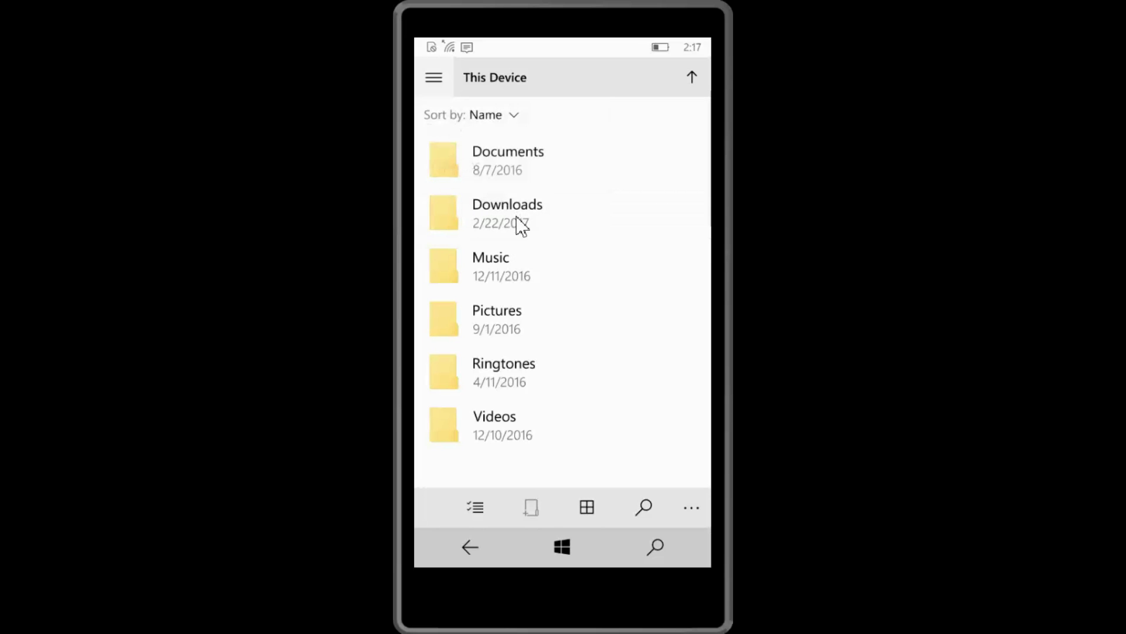
left_click(515, 216)
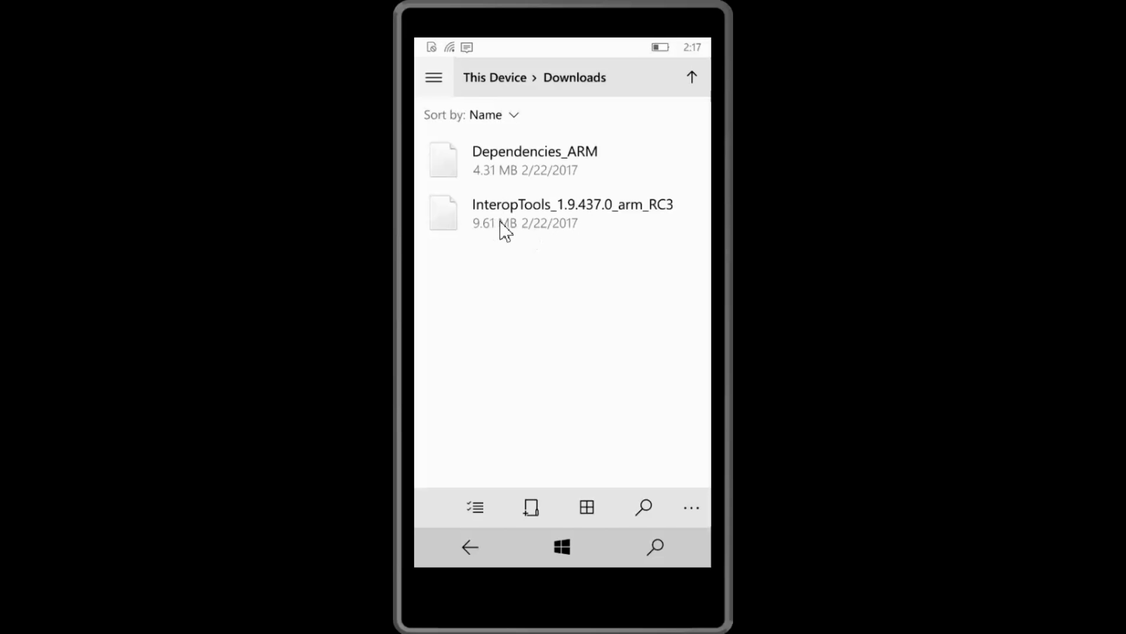
Tap Dependencies_ARM, install Archiver from the Store's .ZIP app results, then return to Start
left_click(501, 167)
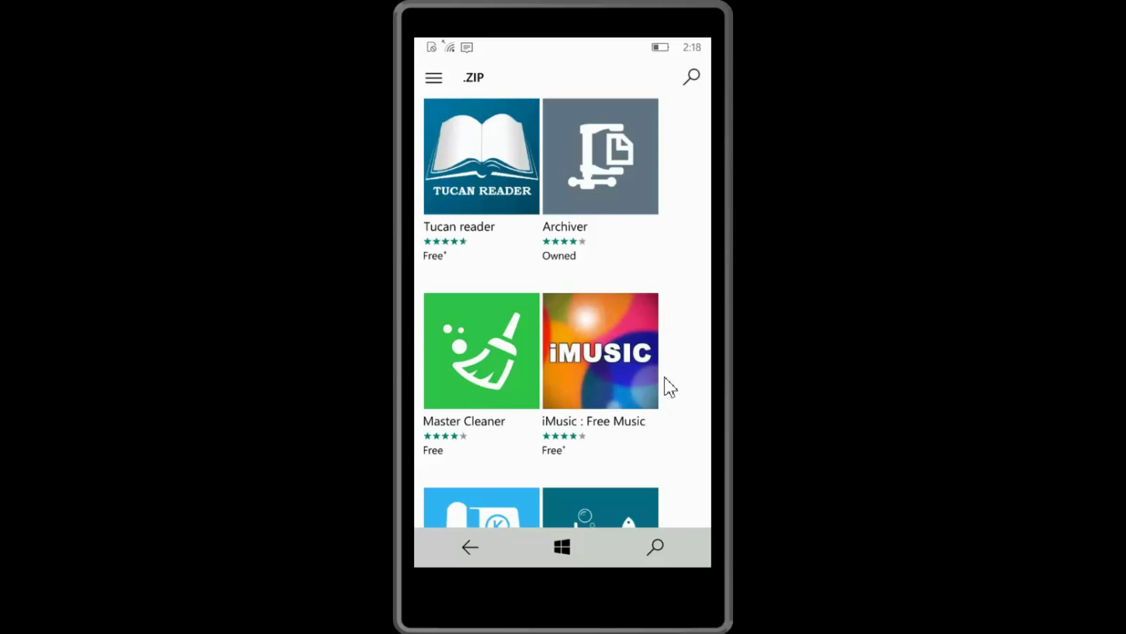
left_click(606, 164)
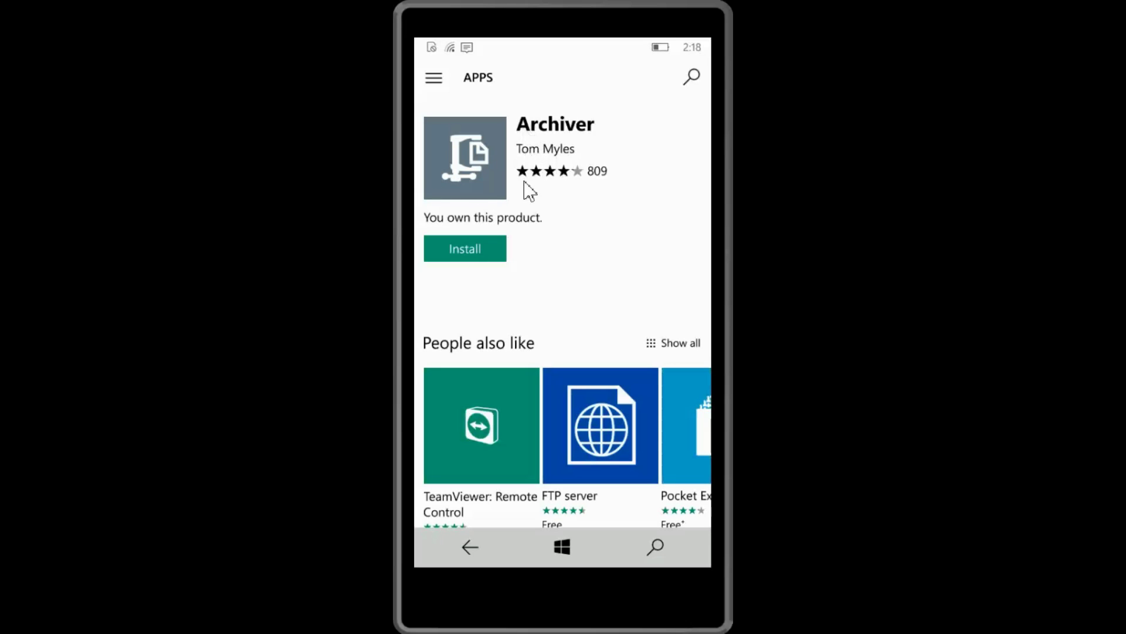
left_click(464, 255)
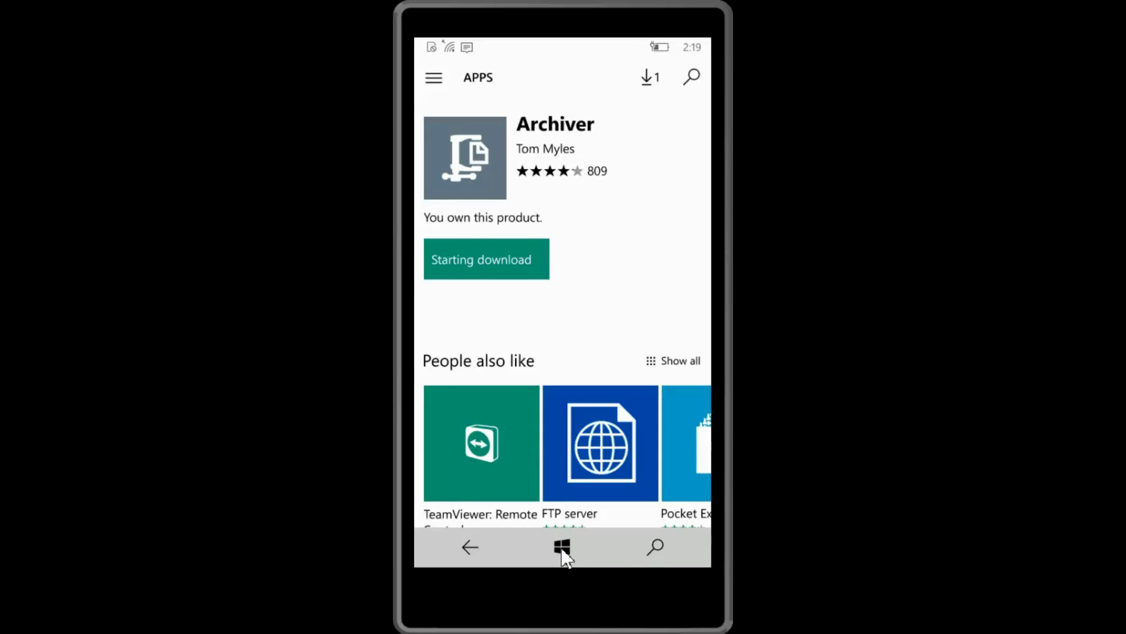
left_click(562, 549)
Swipe to All apps and launch File Explorer to reach Dependencies_ARM
left_click_drag(691, 374, 575, 375)
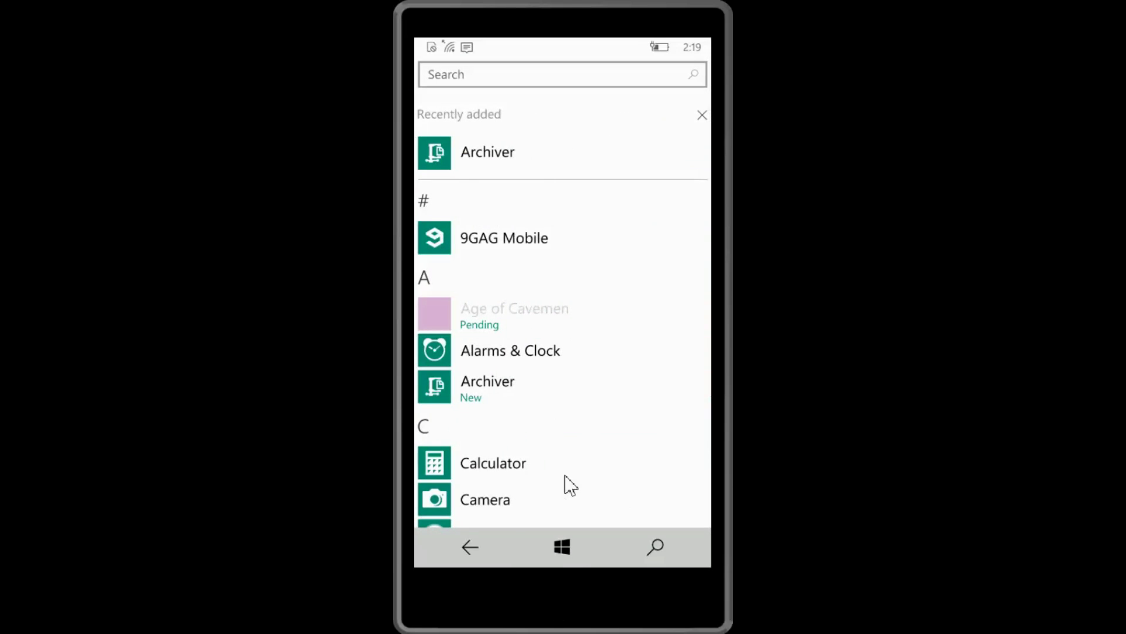
left_click_drag(566, 483, 600, 166)
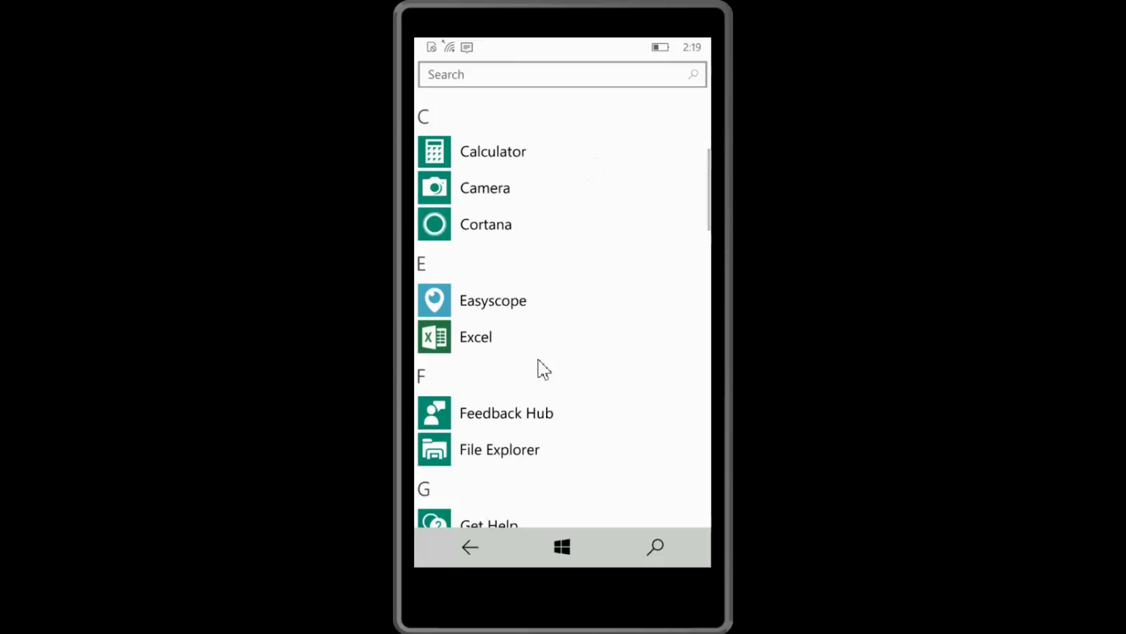
left_click(508, 452)
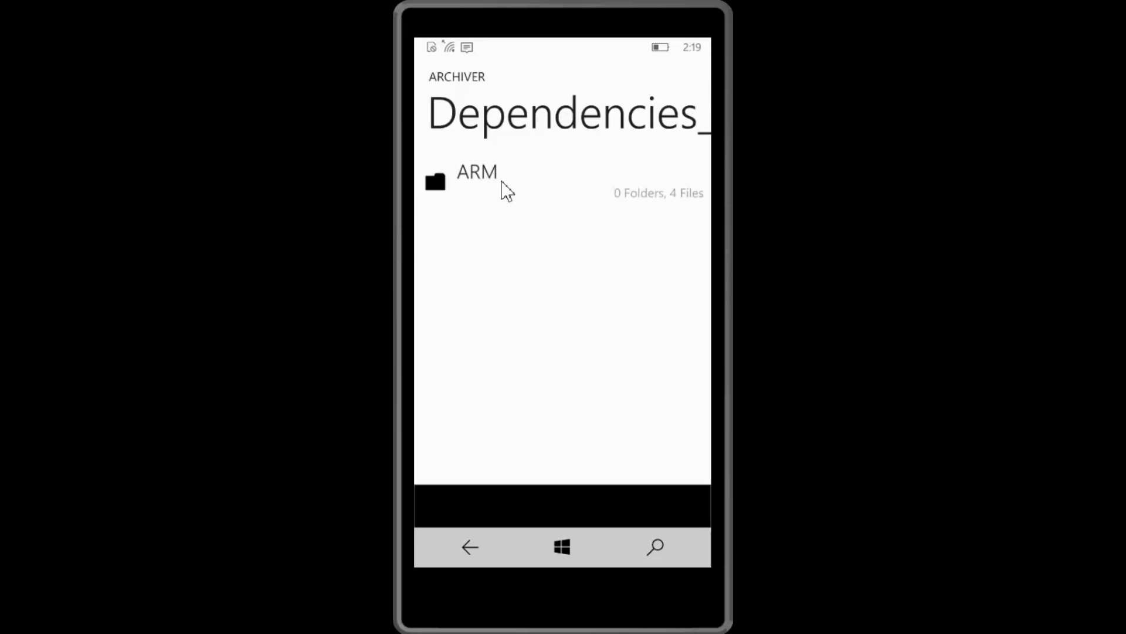
In the ARM folder, install the .NET Native Runtime package and Microsoft.VCLibs.ARM.14.00.appx, then back out
left_click(505, 189)
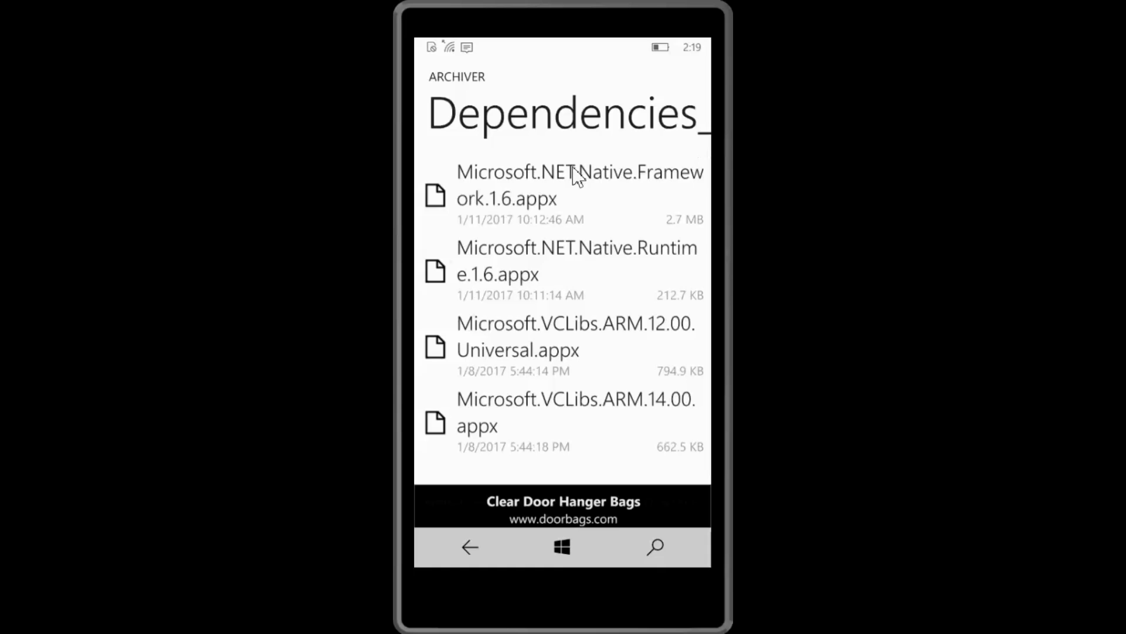
left_click(503, 200)
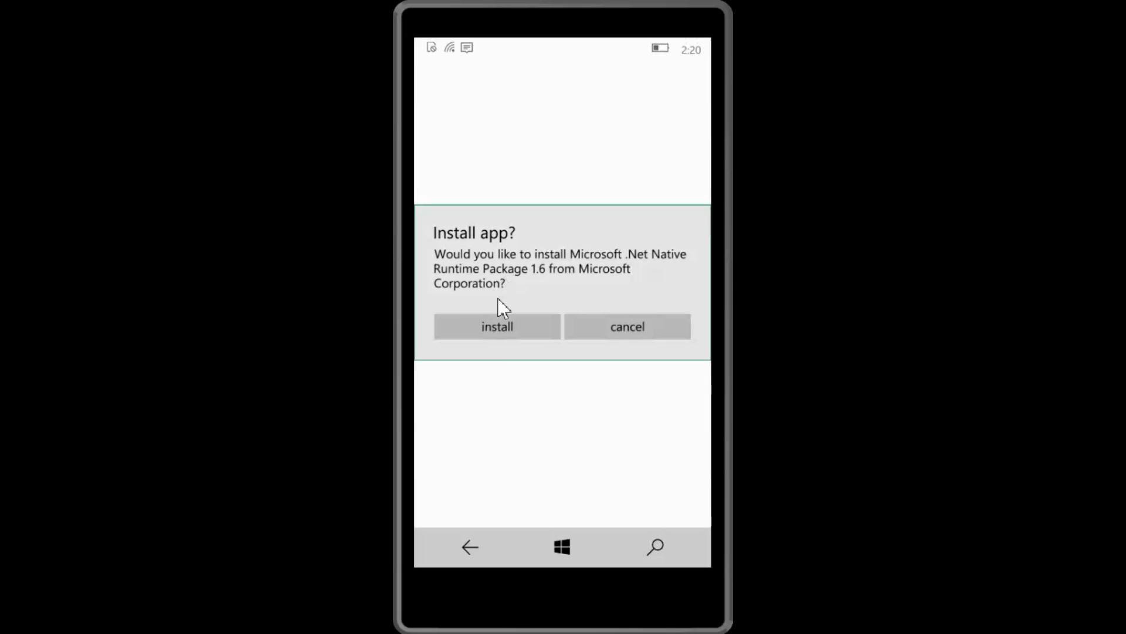
left_click(498, 327)
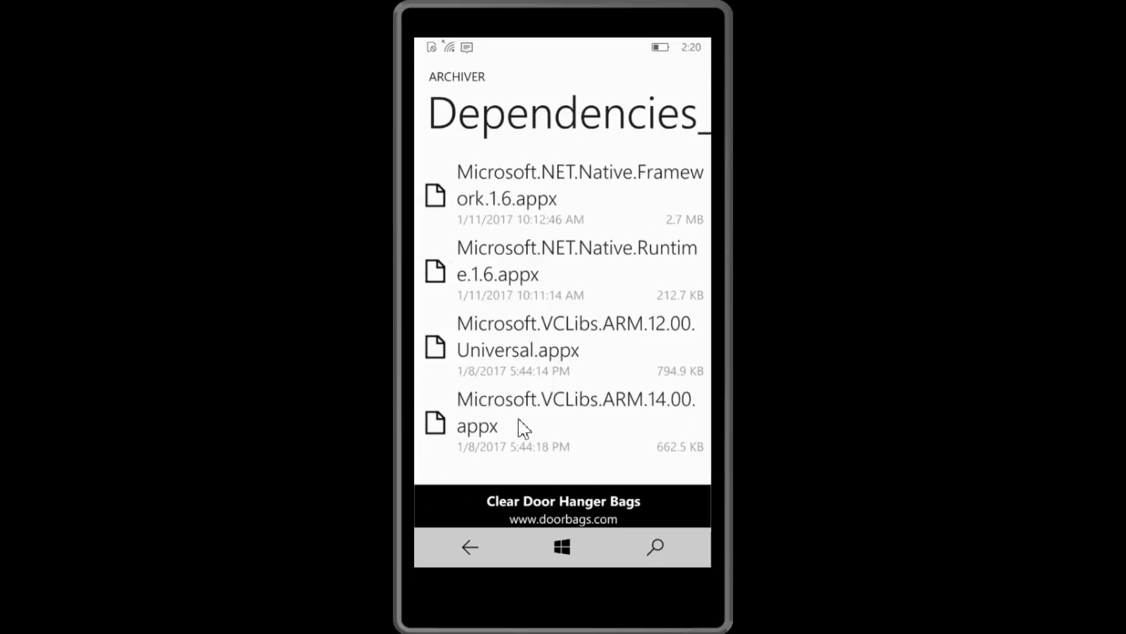
left_click(495, 430)
left_click(473, 548)
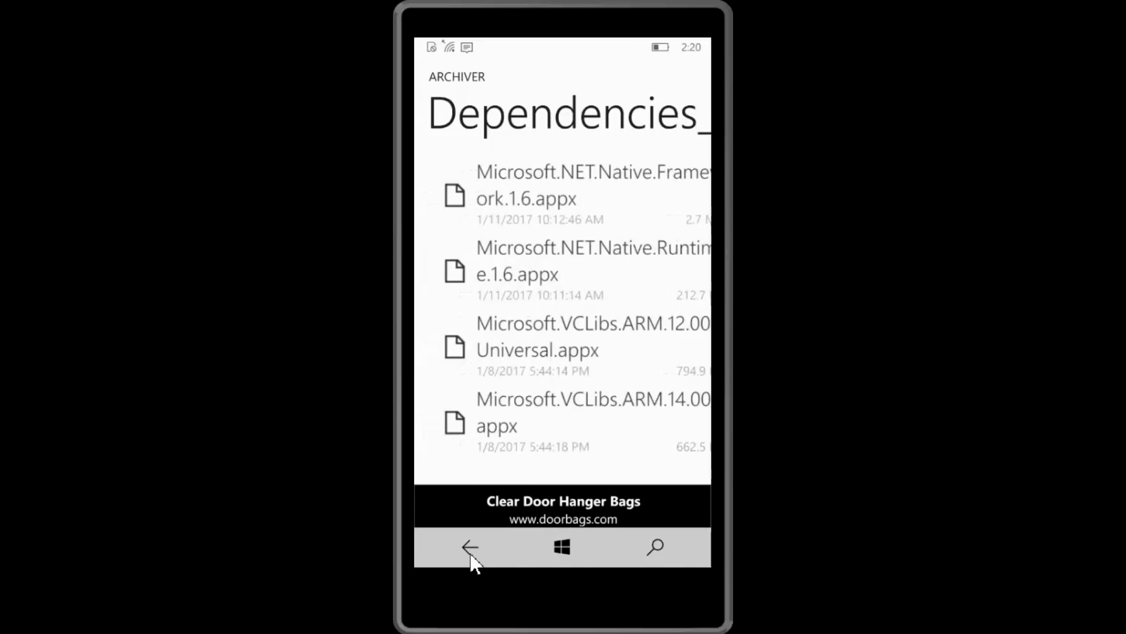
Open the InteropTools archive in Archiver and install the InteropToolsApp_1.9.437.0_arm.cer certificate
left_click(473, 549)
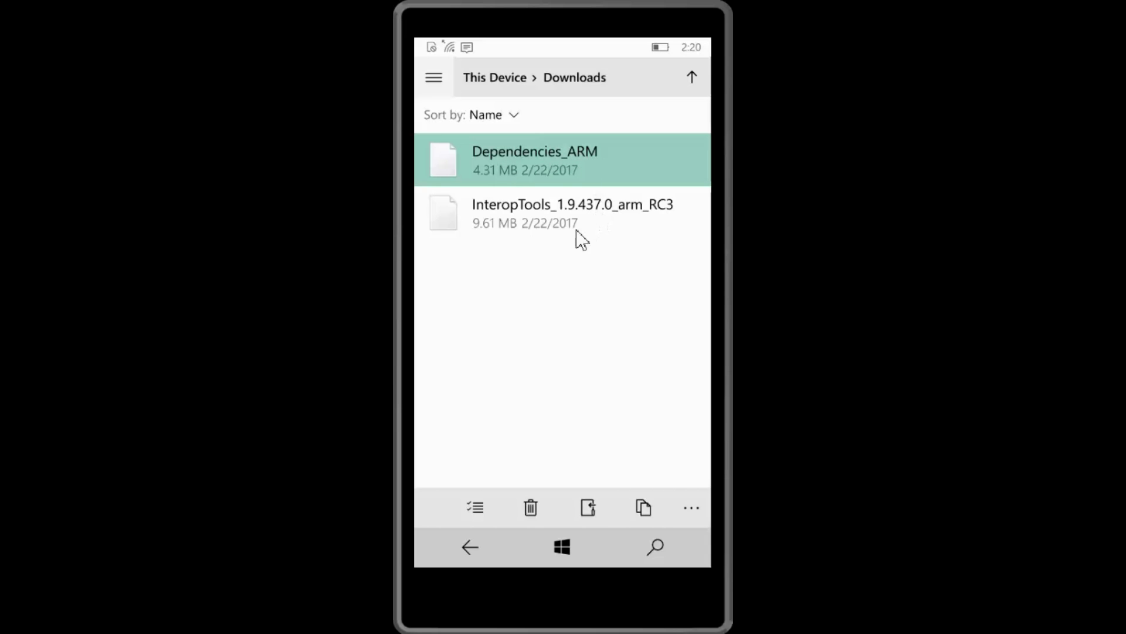
left_click_drag(529, 216, 529, 215)
left_click(524, 220)
left_click(522, 230)
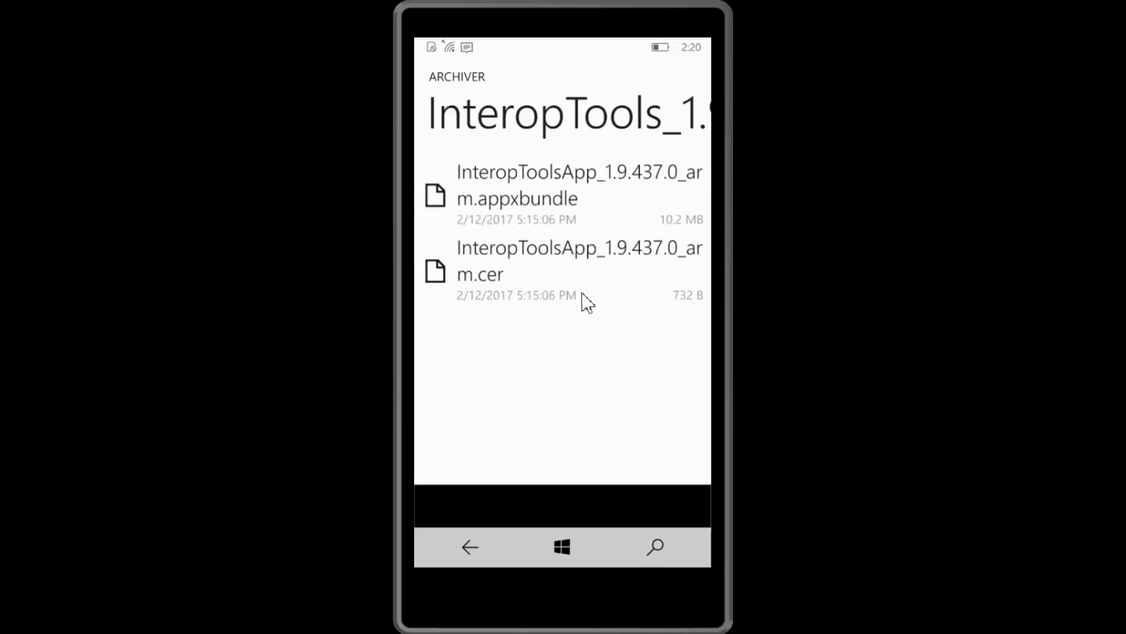
left_click(535, 280)
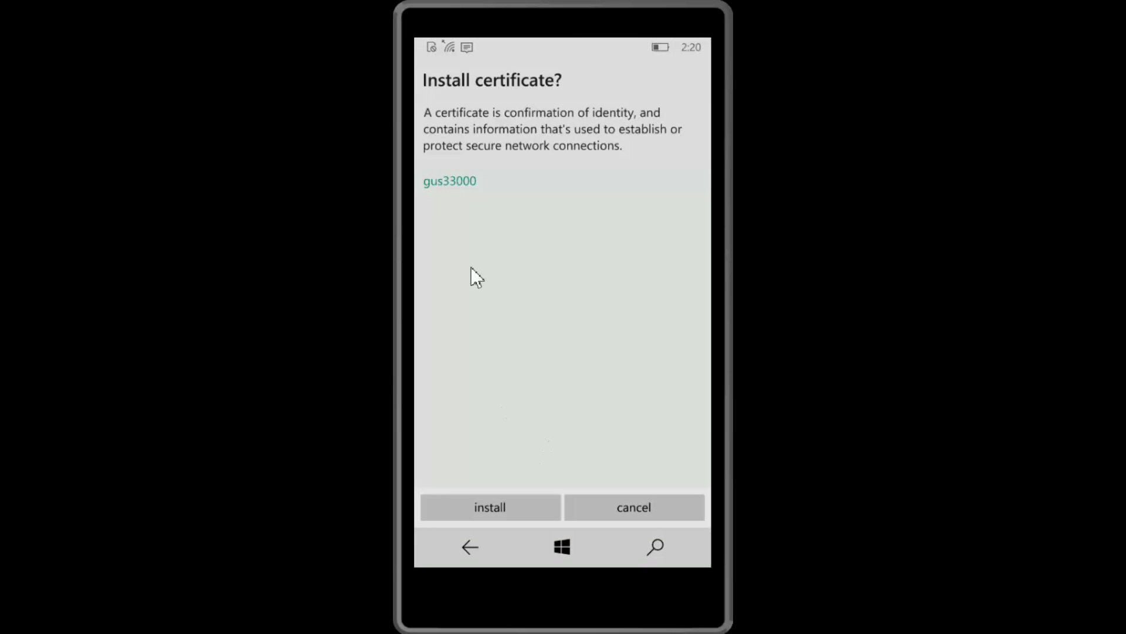
left_click(491, 508)
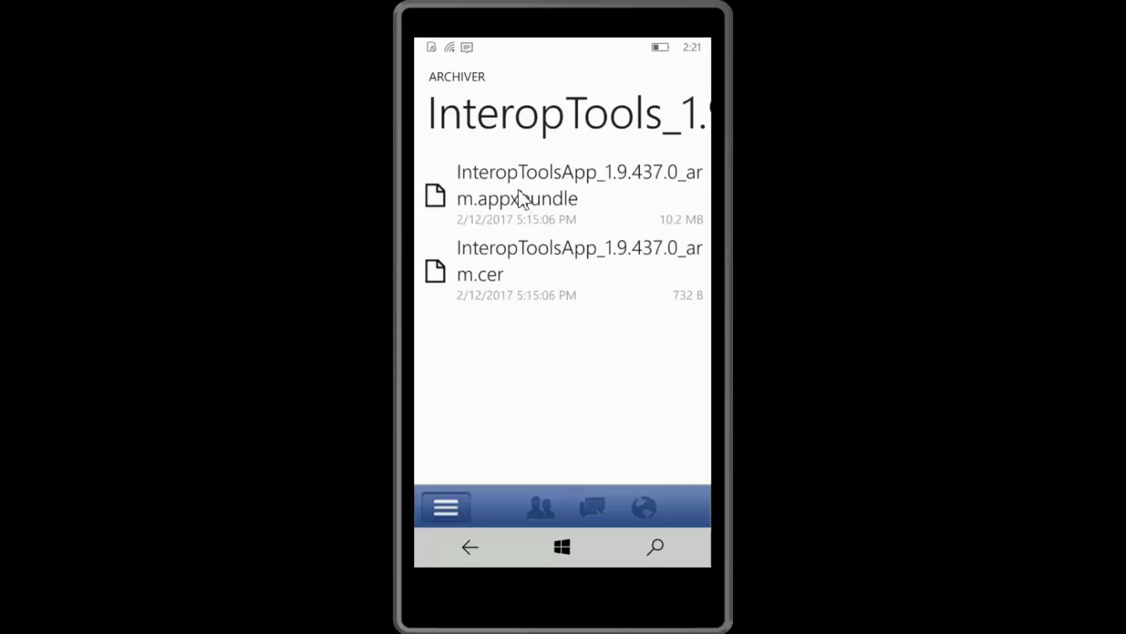
Install the Interop Tools (RC) app bundle, then reopen the certificate file
left_click(520, 193)
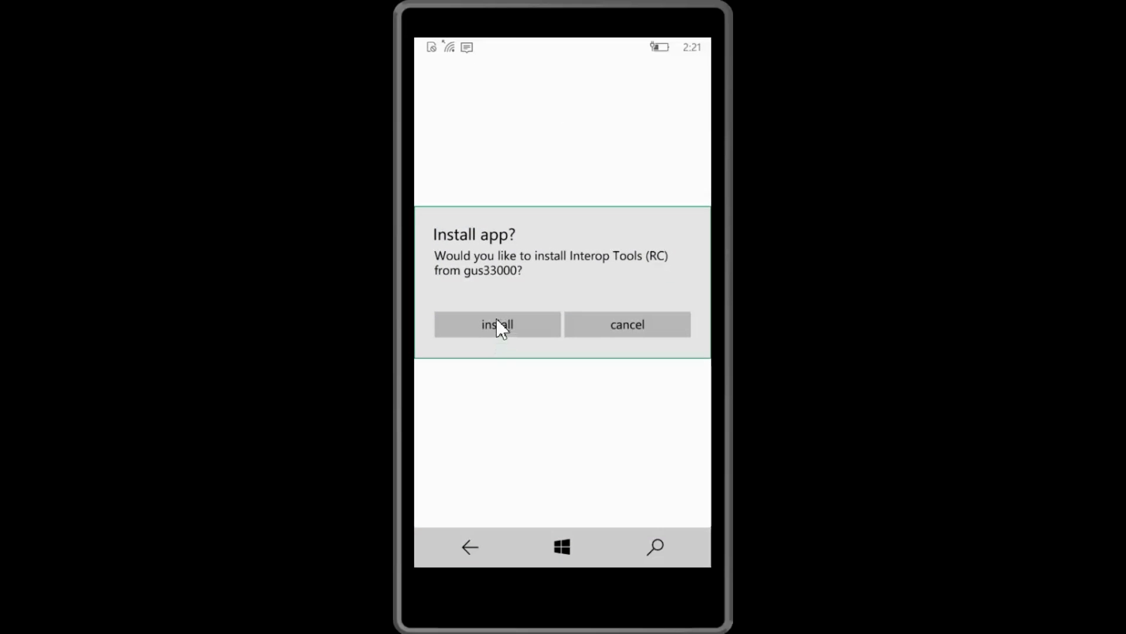
left_click(496, 321)
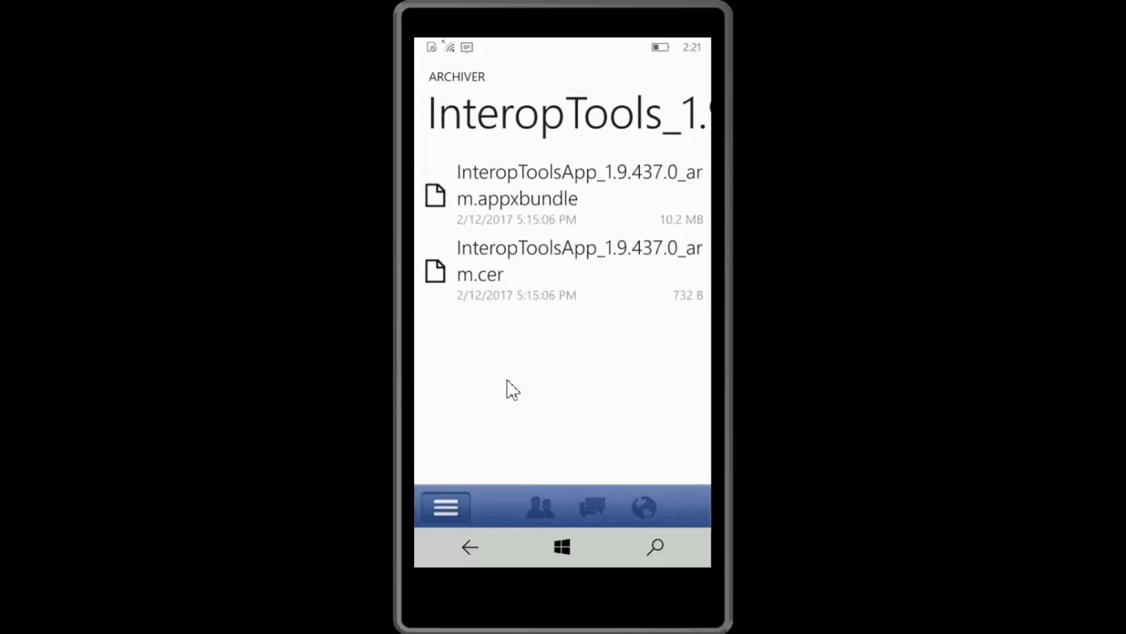
left_click(532, 283)
Go to the All apps list and scroll down to Interop Tools (RC) under I
left_click(562, 547)
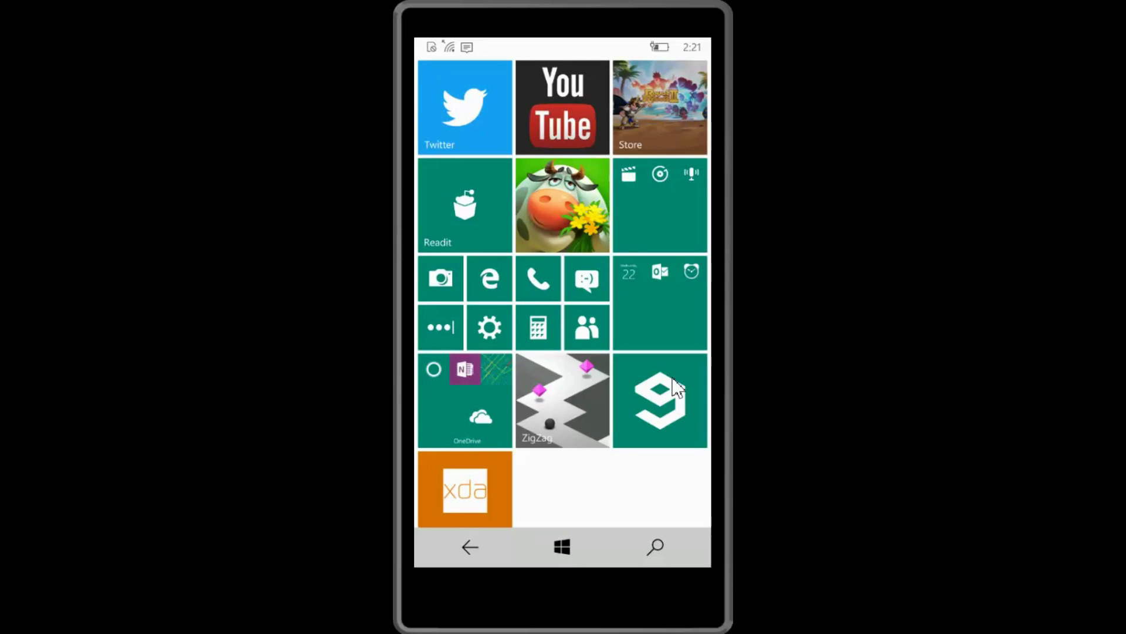
left_click_drag(680, 373, 417, 355)
left_click_drag(593, 397, 616, 183)
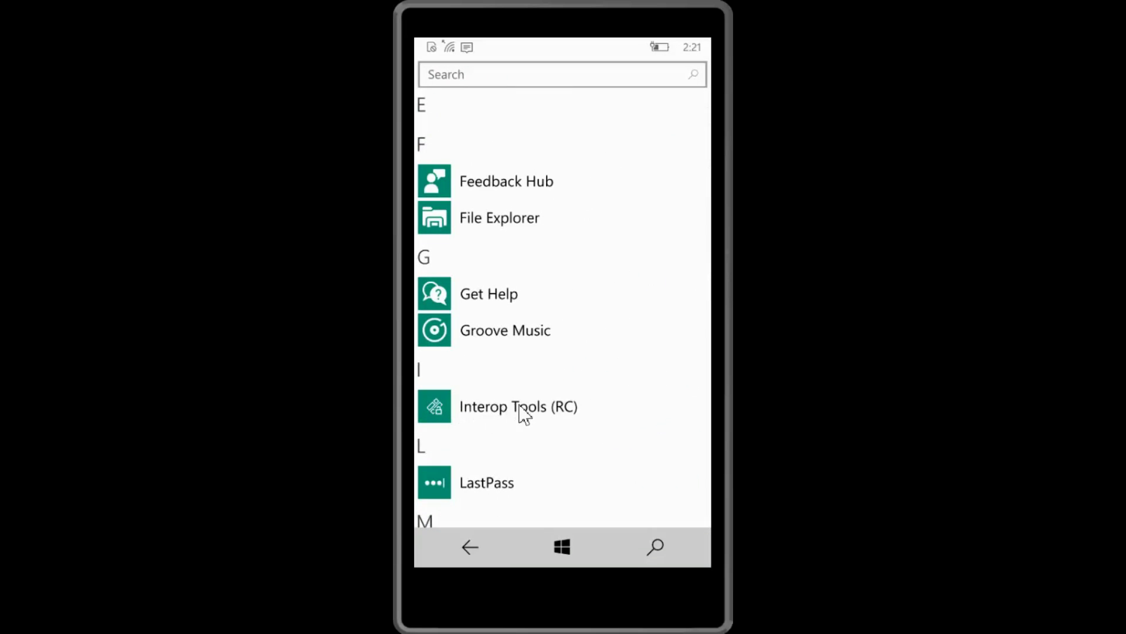
left_click_drag(524, 414, 581, 291)
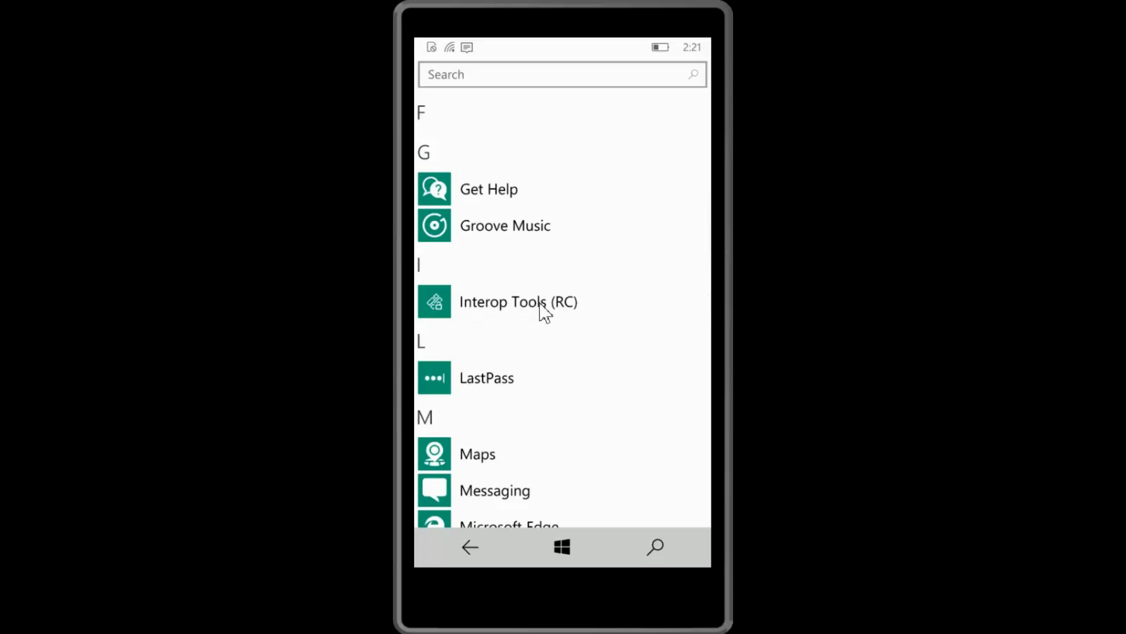
Launch Interop Tools (RC), skip two setup pages, choose THIS DEVICE and verify with the PIN
left_click(502, 305)
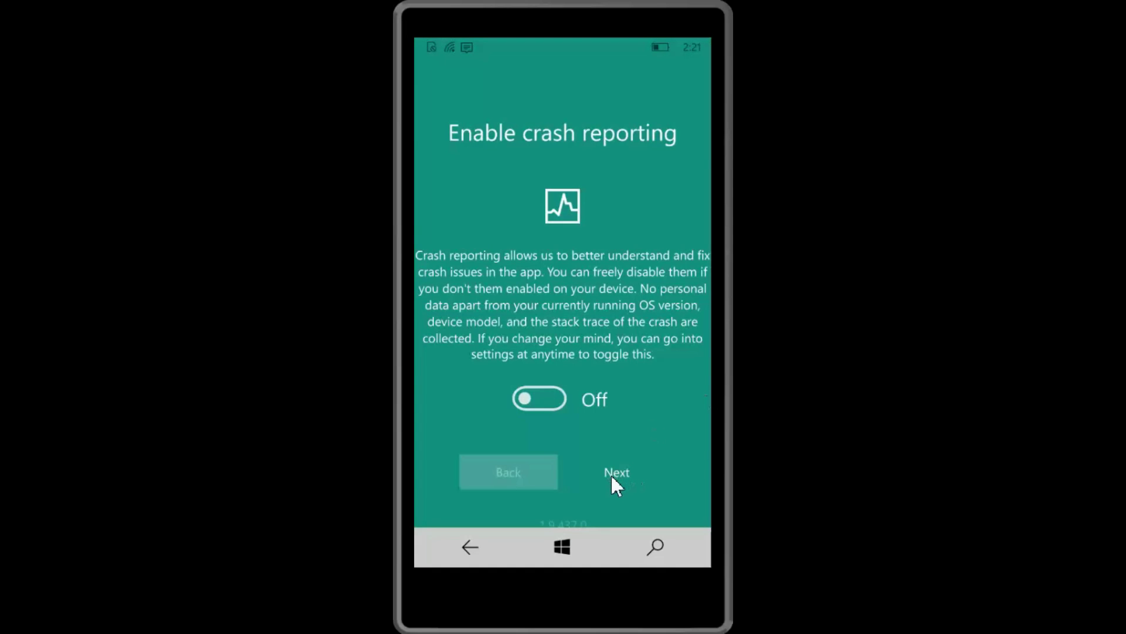
left_click(611, 473)
left_click(618, 449)
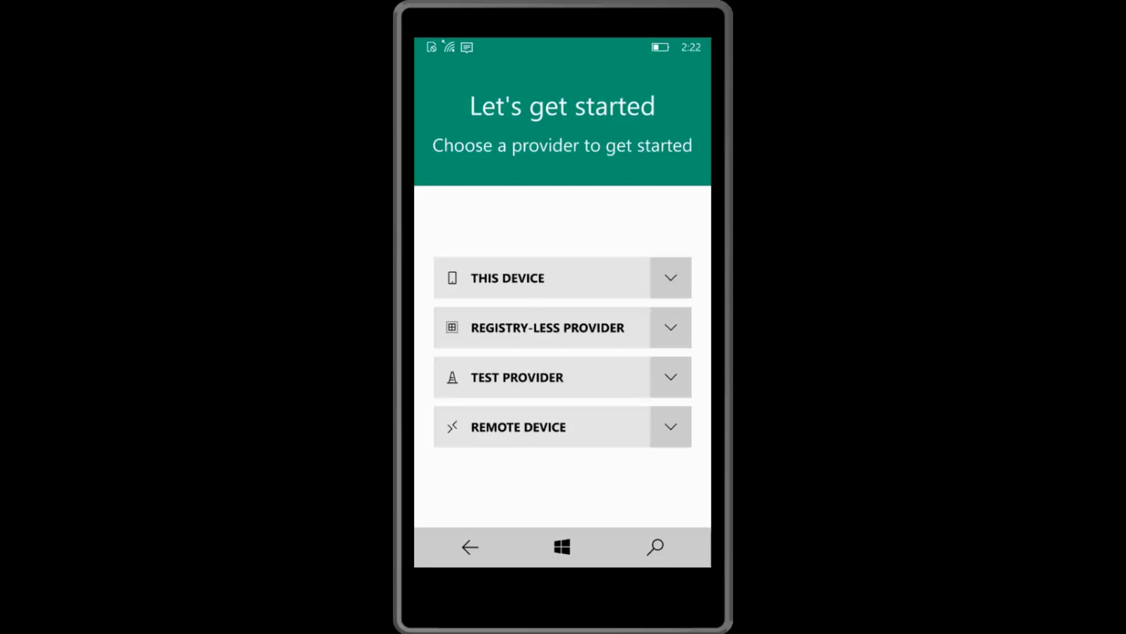
left_click(672, 280)
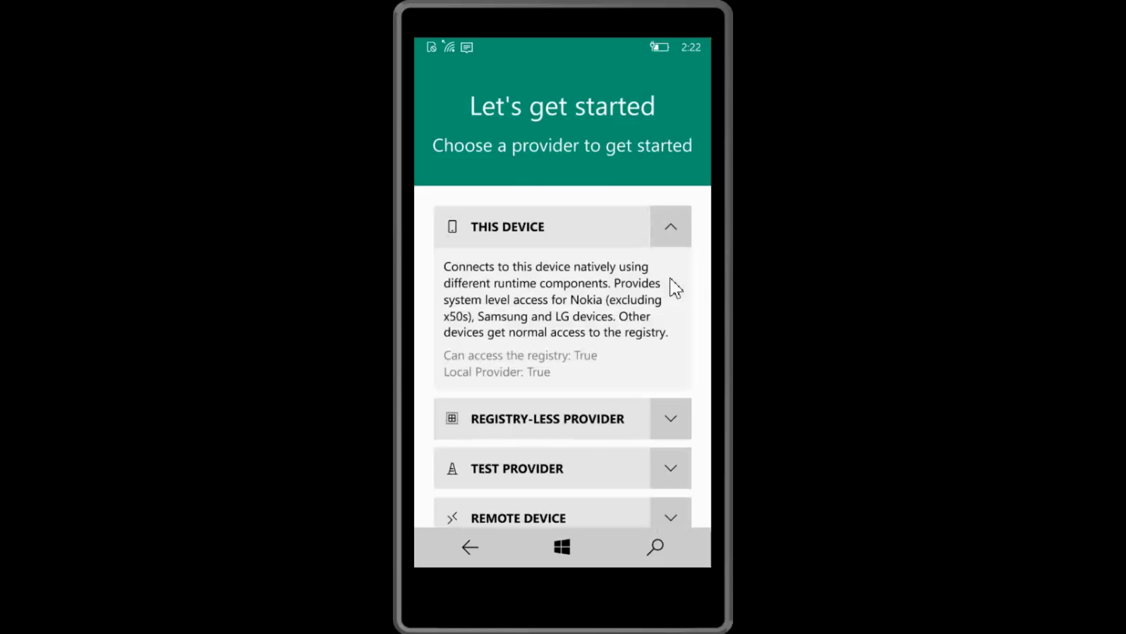
left_click(521, 239)
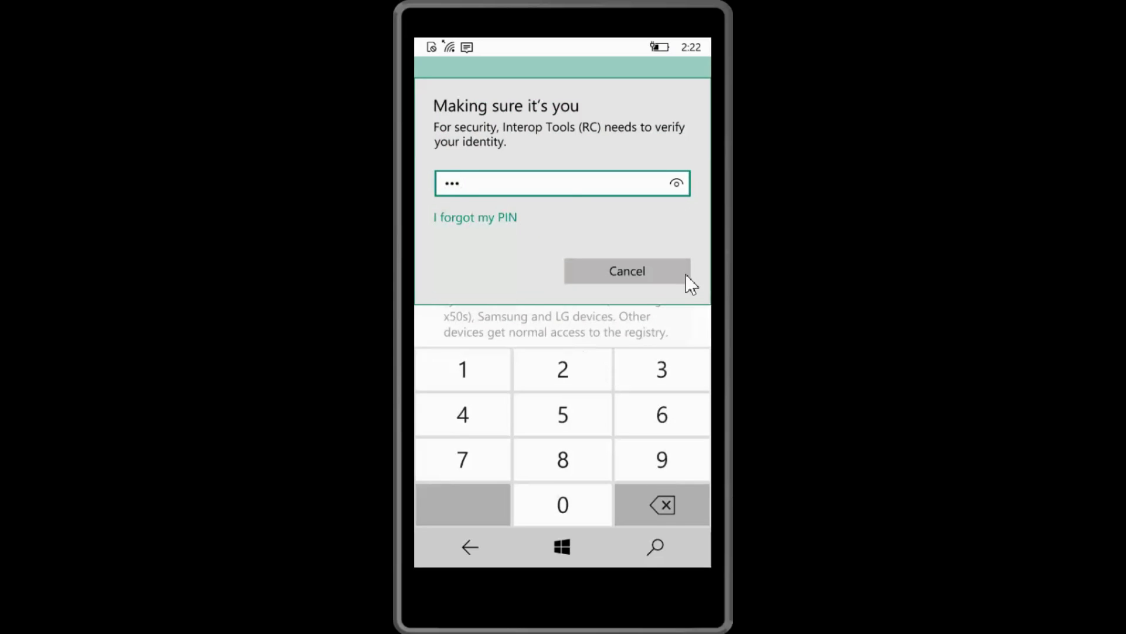
left_click(451, 424)
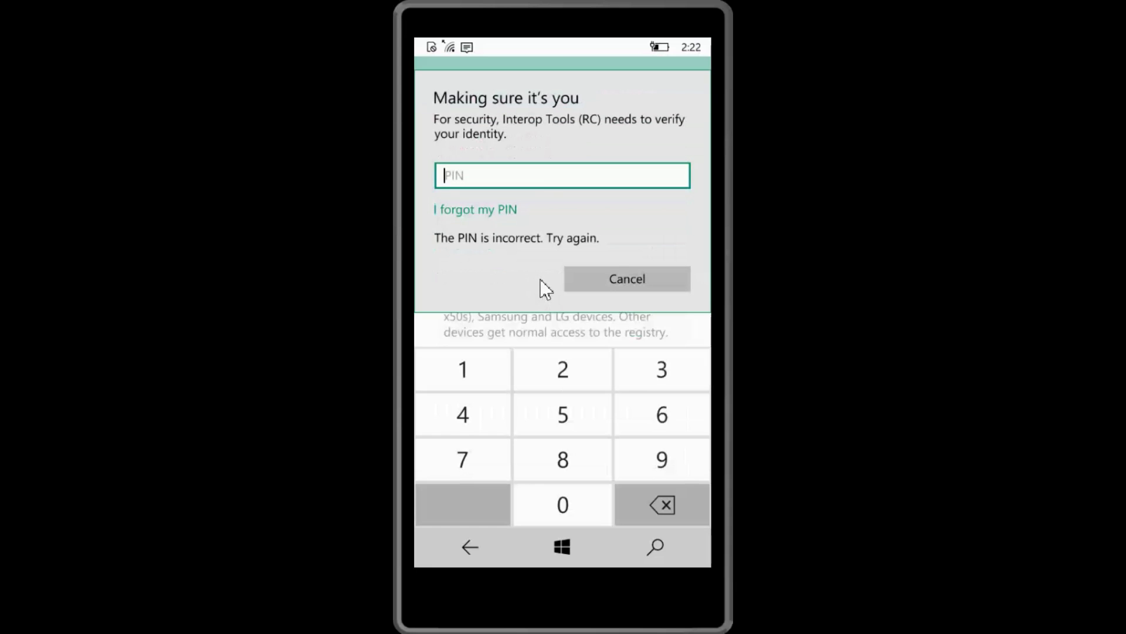
key("Escape")
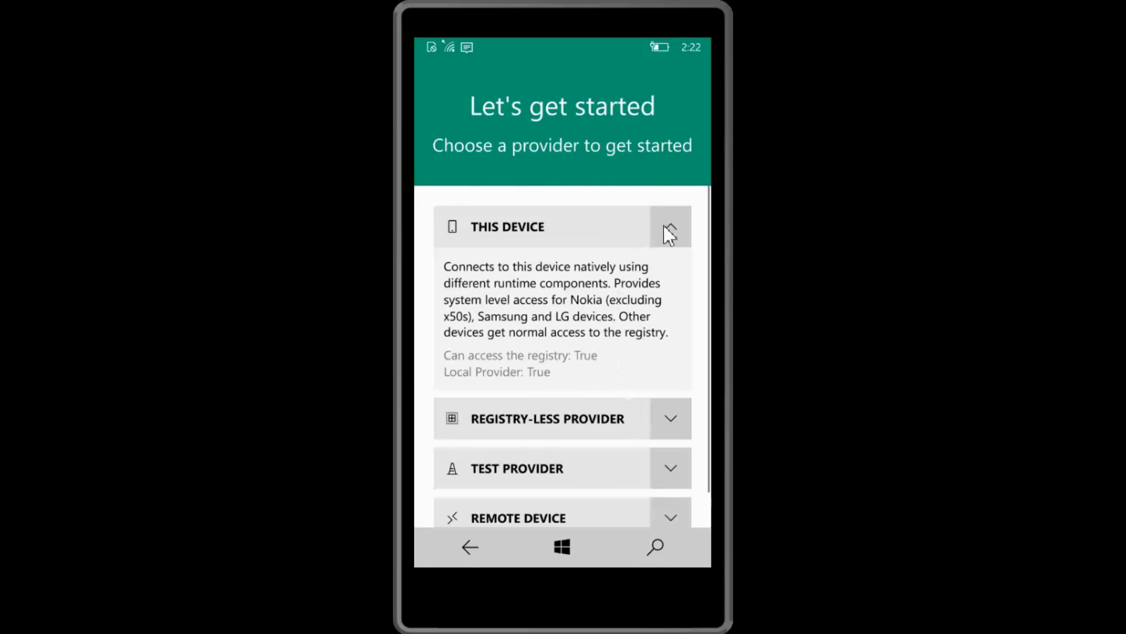
From the navigation pane's Registry group, open Registry Browser listing HKEY_CLASSES_ROOT through HKEY_USERS
left_click(522, 235)
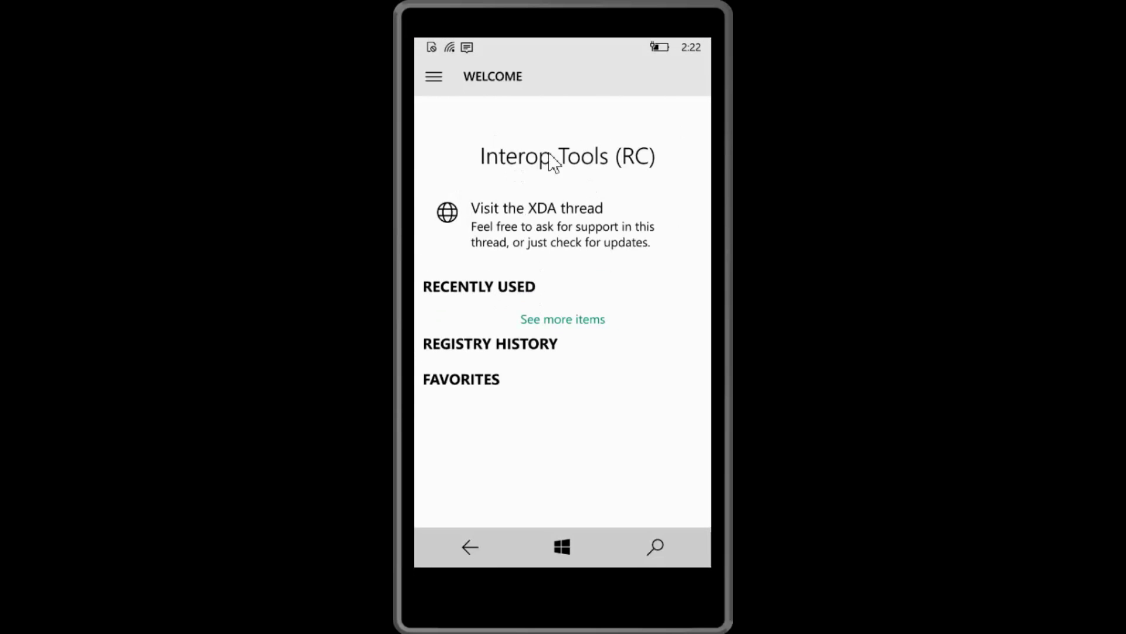
left_click(440, 86)
left_click(443, 89)
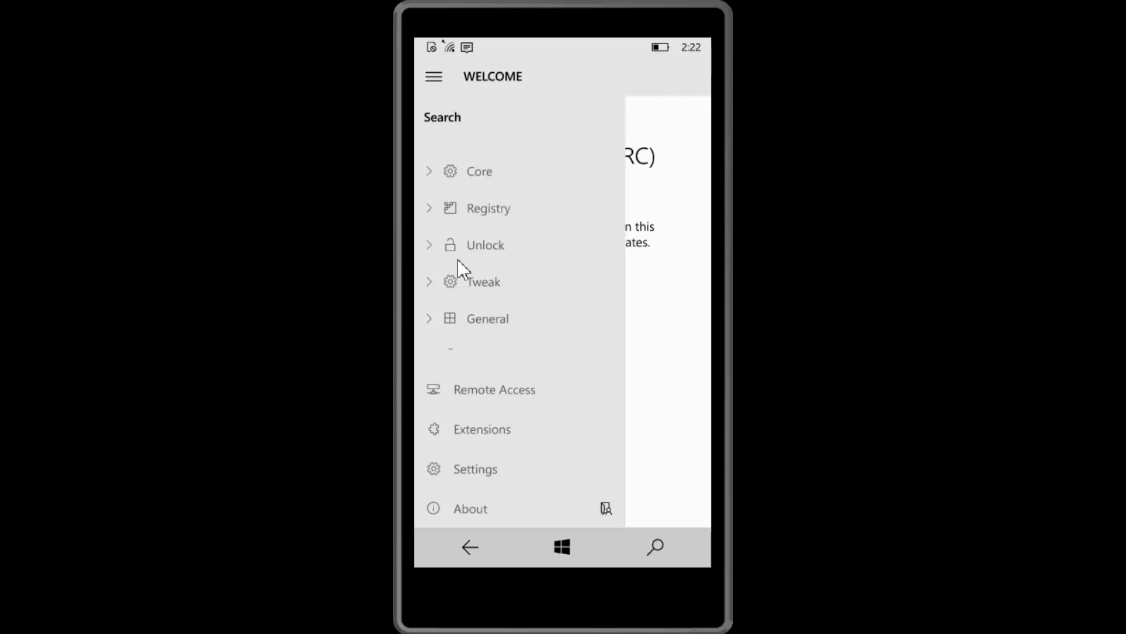
left_click(496, 208)
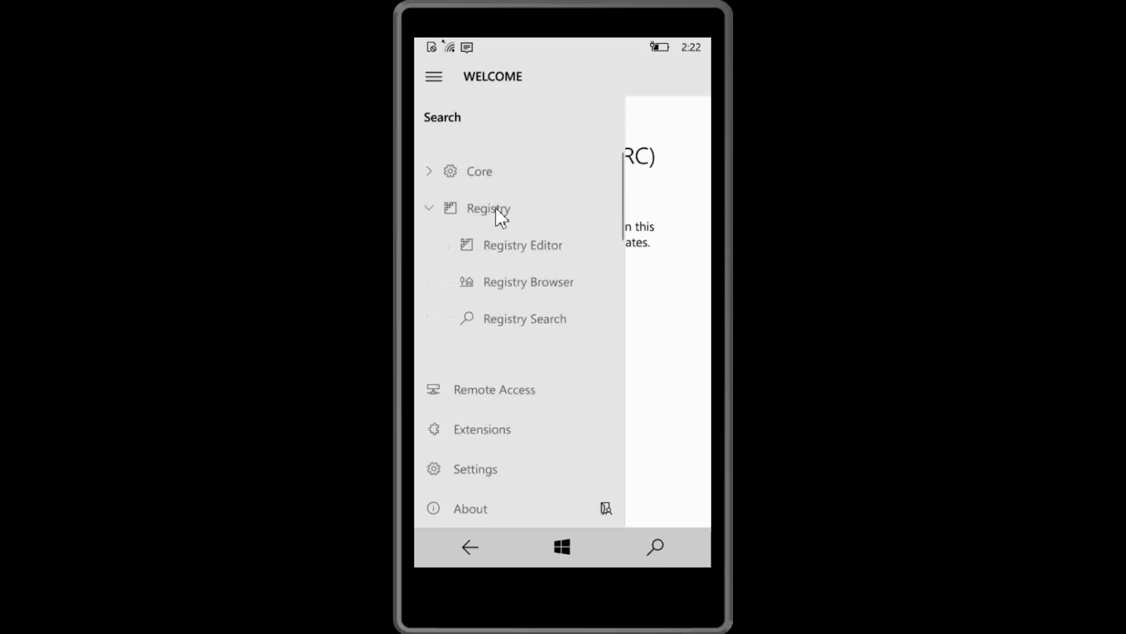
left_click_drag(510, 308, 523, 282)
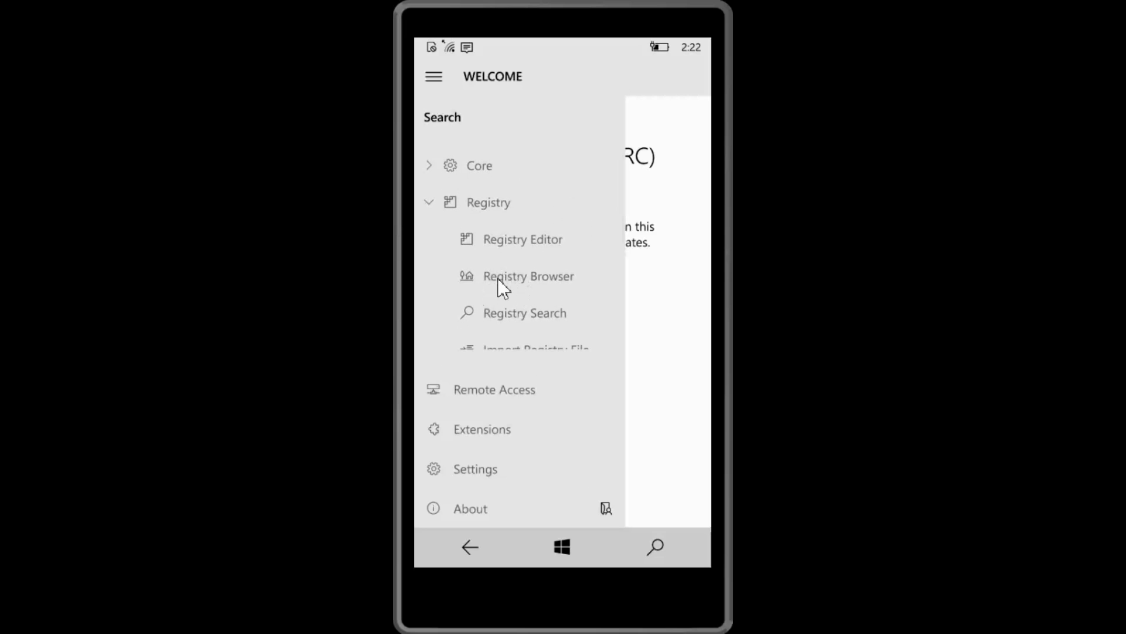
left_click(502, 277)
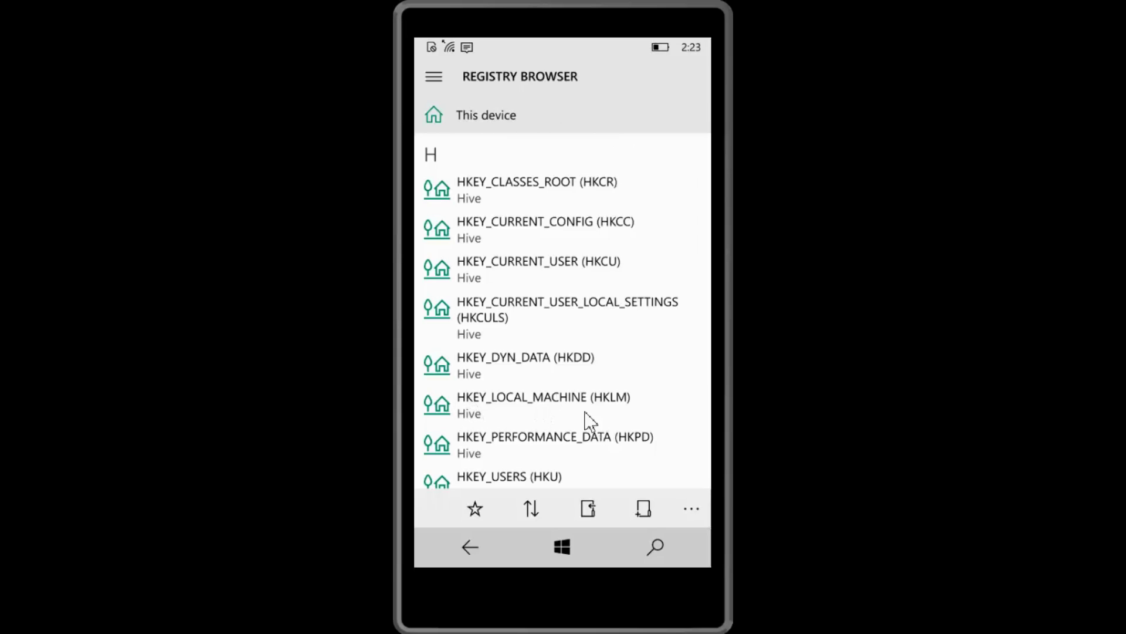
Browse to HKEY_LOCAL_MACHINE\SYSTEM\CurrentControlSet\Control in the Registry Browser
left_click(506, 412)
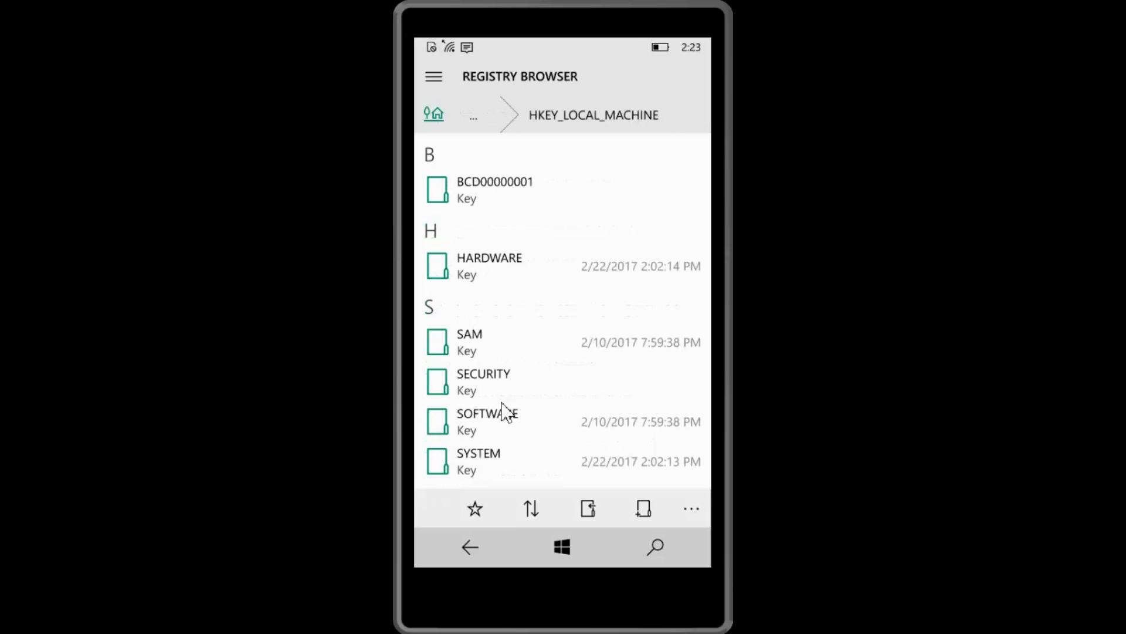
left_click(481, 471)
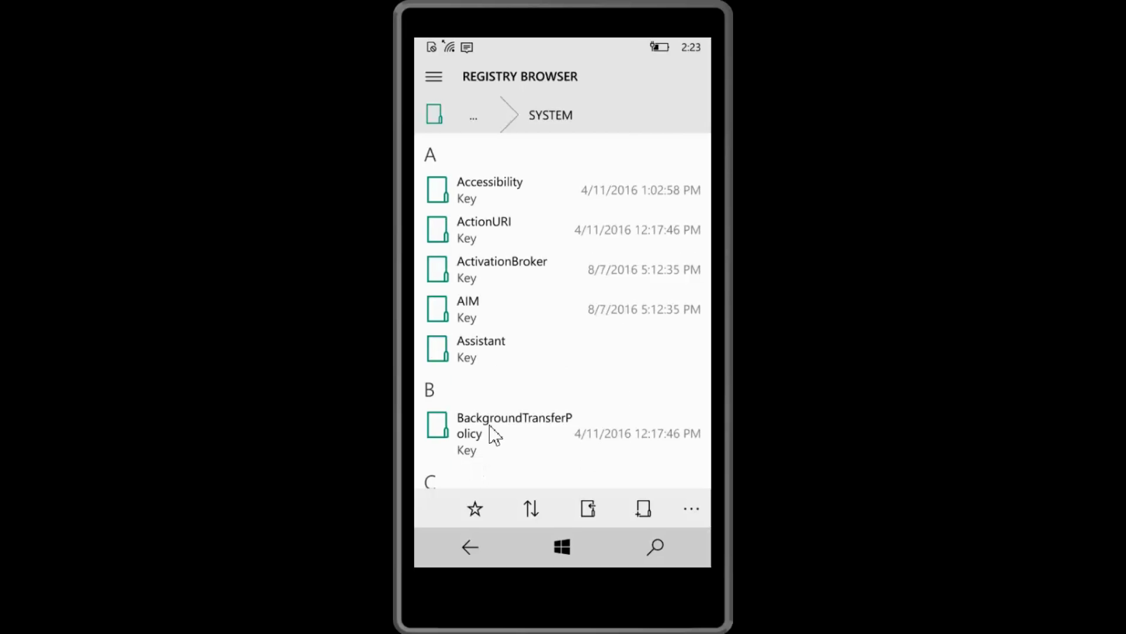
left_click_drag(505, 419, 540, 235)
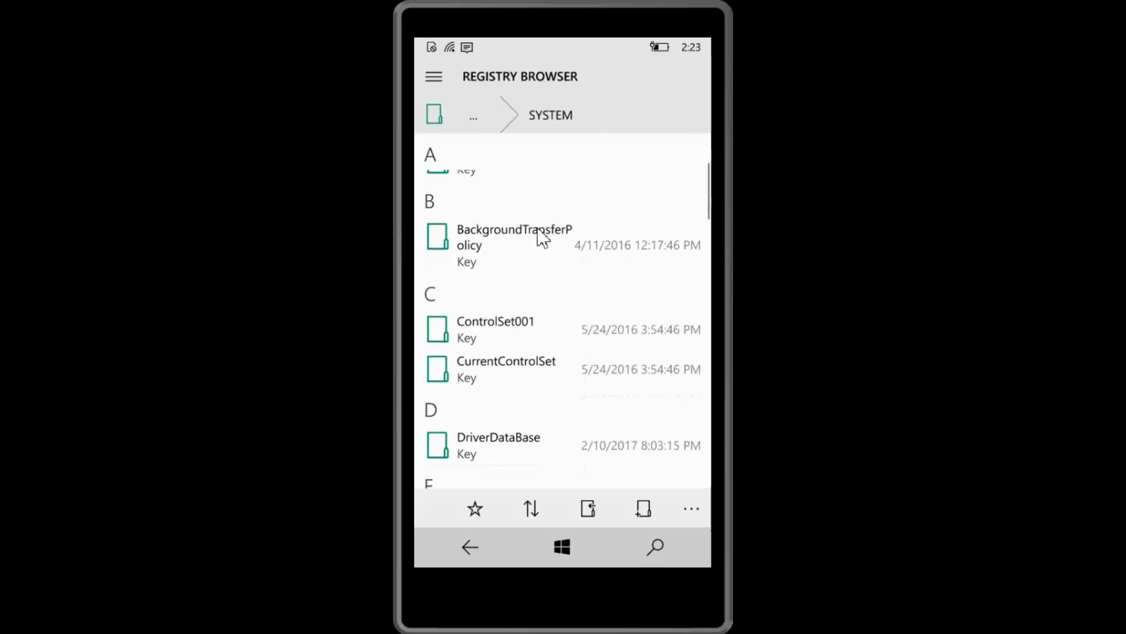
left_click(511, 371)
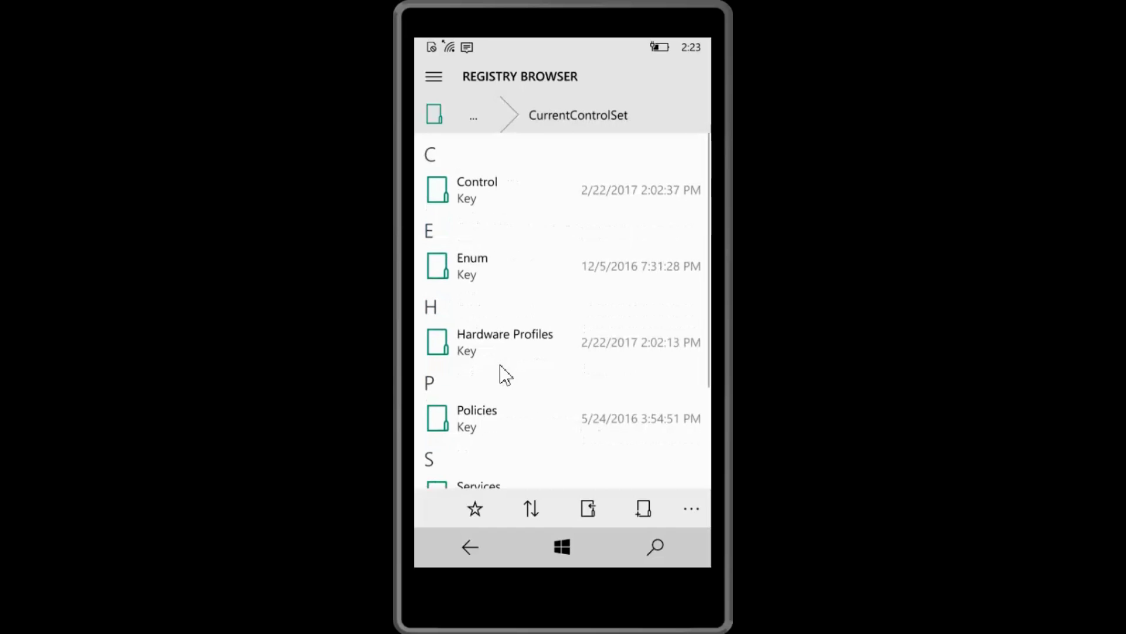
scroll(541, 428, "down", 1)
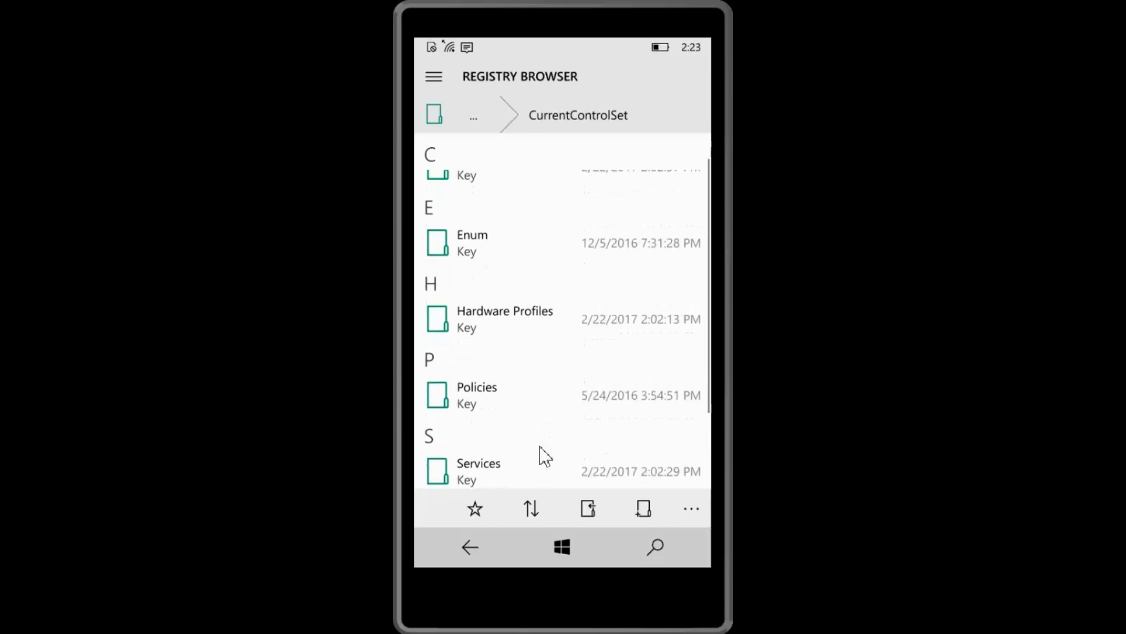
scroll(541, 453, "up", 1)
scroll(516, 325, "down", 2)
scroll(503, 302, "up", 2)
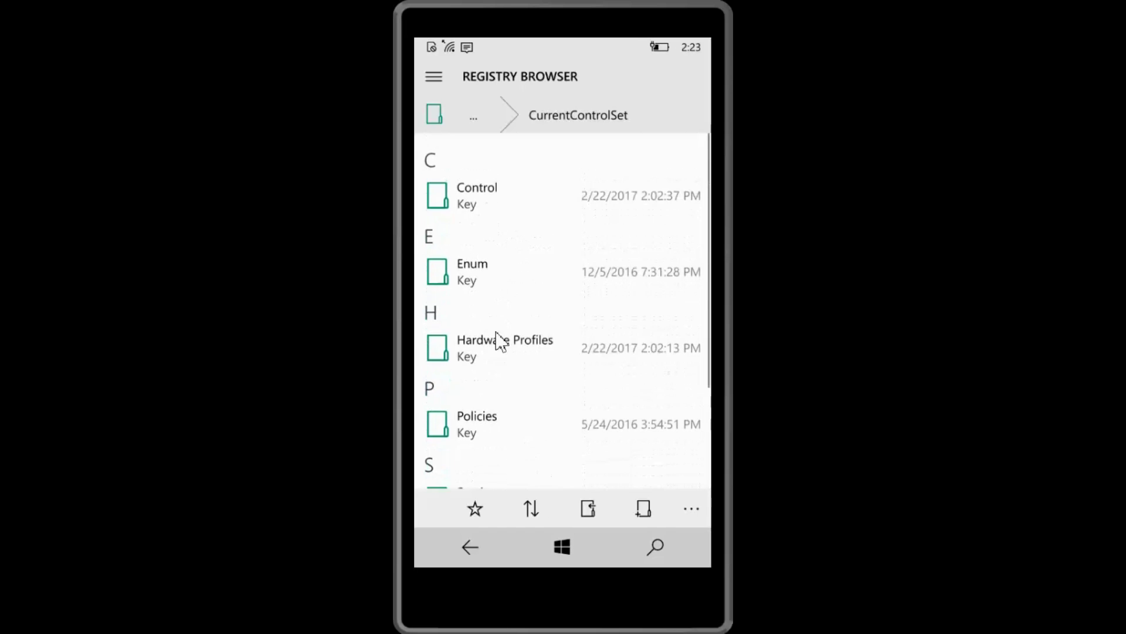
left_click(482, 199)
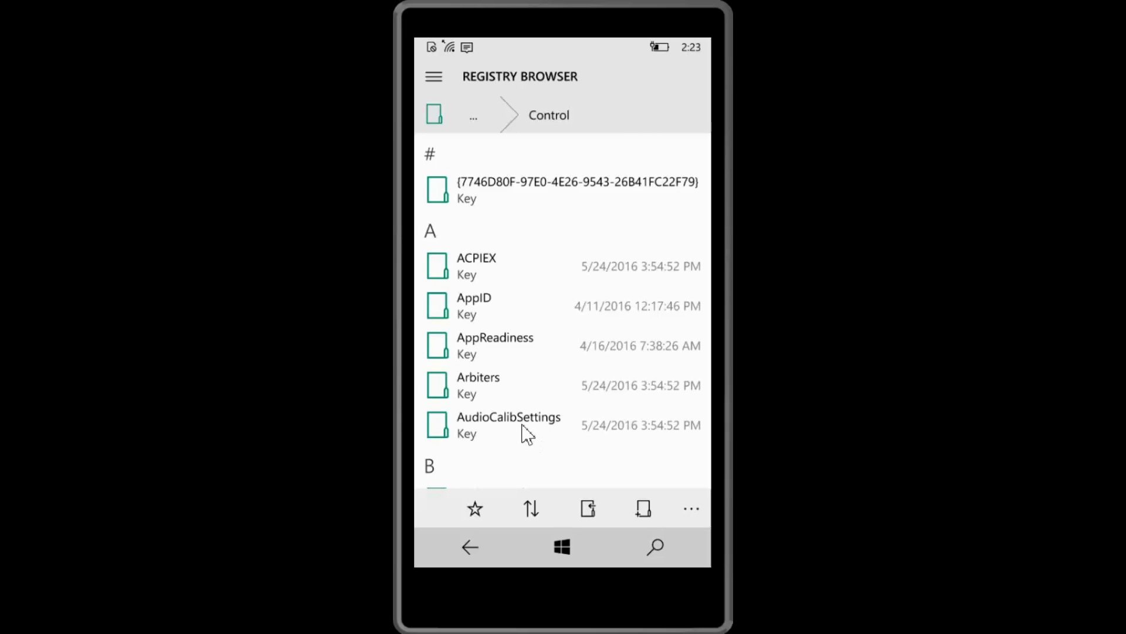
Scroll down the Control subkeys to open Session Manager and browse its contents
scroll(526, 435, "down", 15)
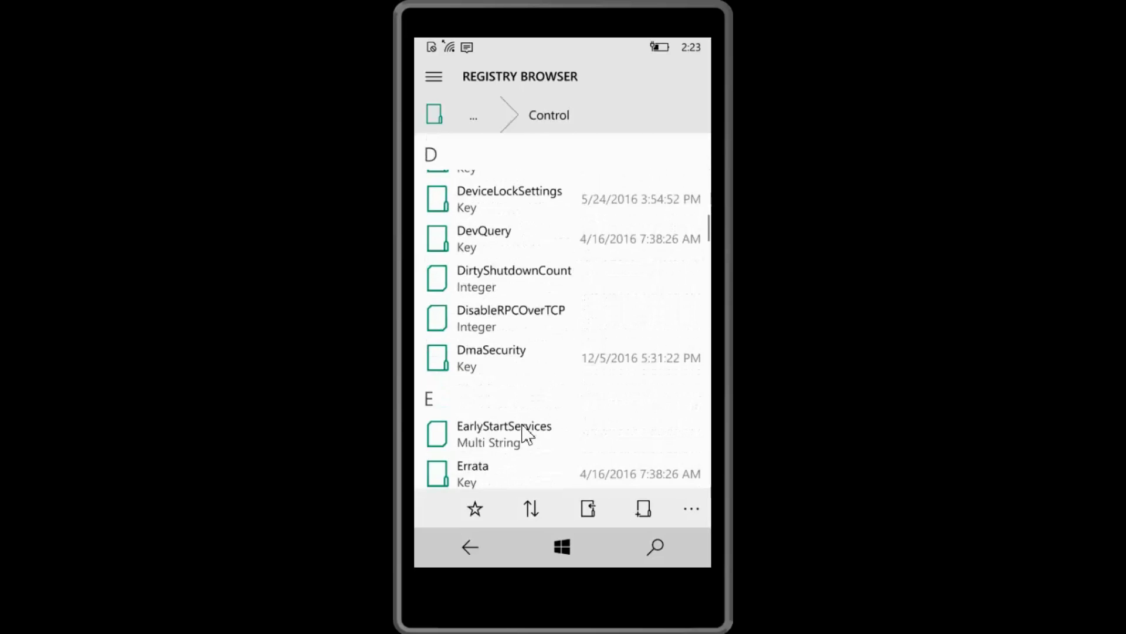
scroll(526, 434, "down", 15)
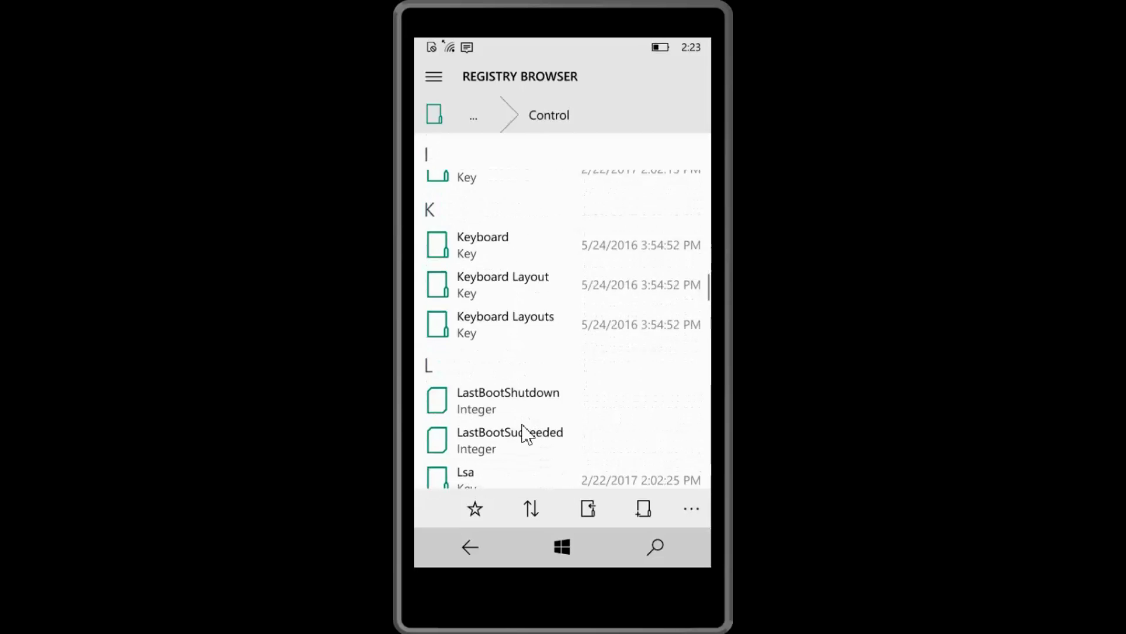
scroll(527, 434, "down", 15)
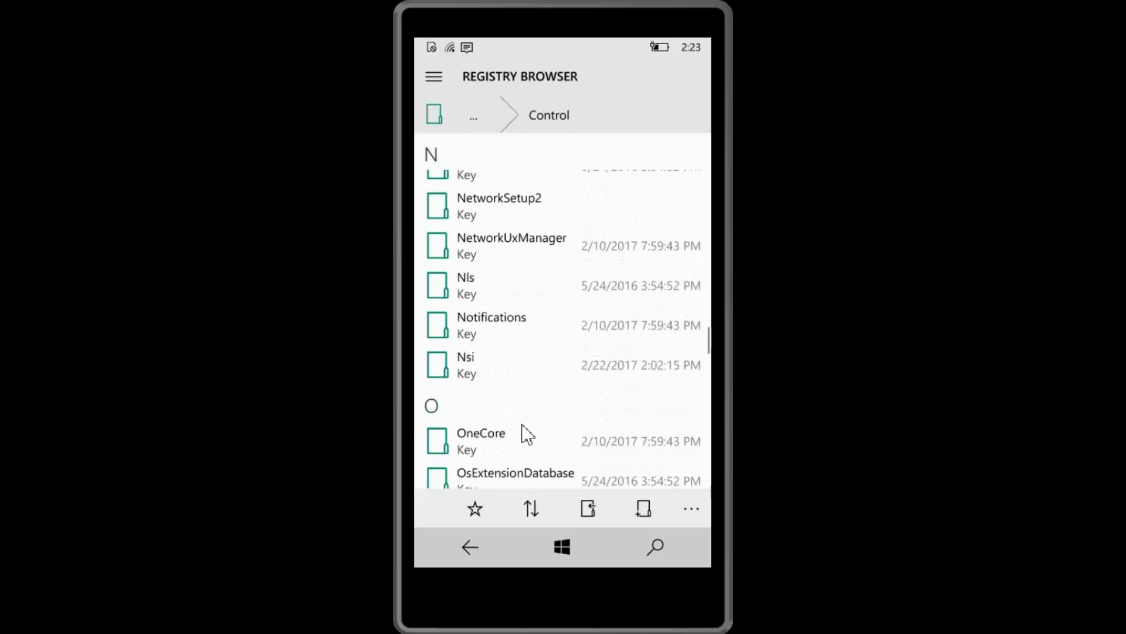
scroll(526, 434, "down", 15)
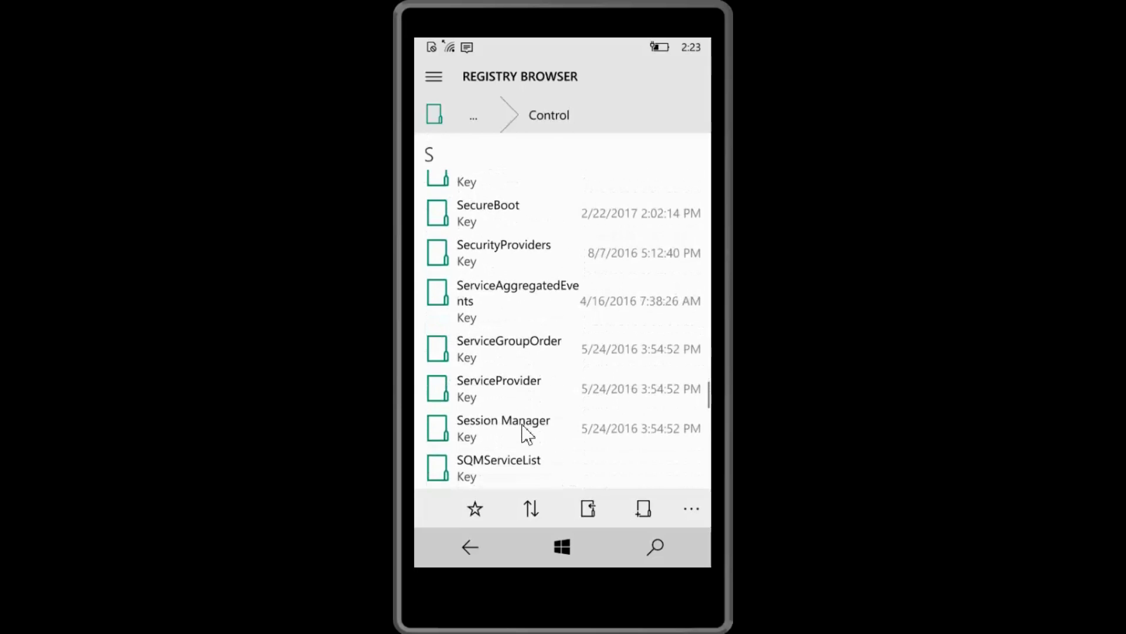
scroll(527, 434, "up", 1)
scroll(526, 434, "down", 2)
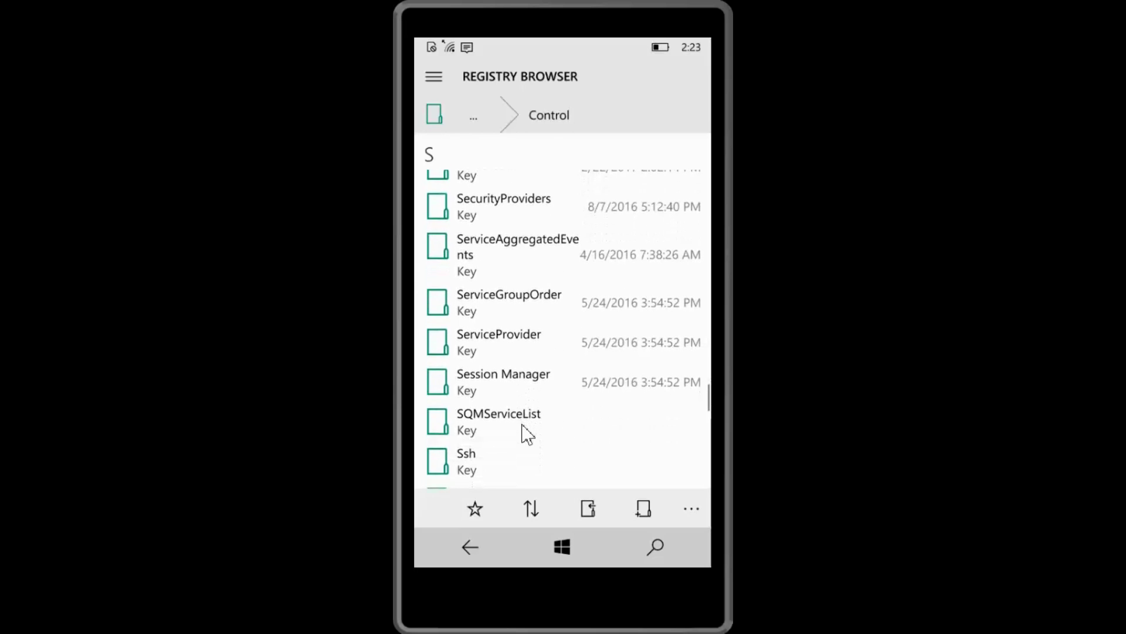
left_click(508, 376)
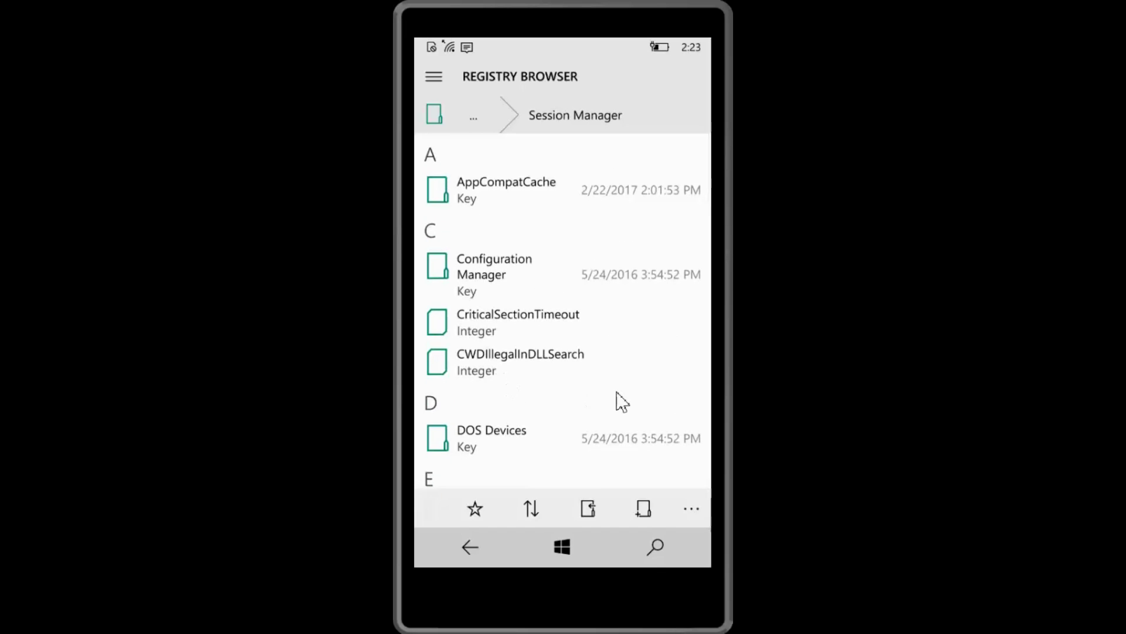
right_click(601, 404)
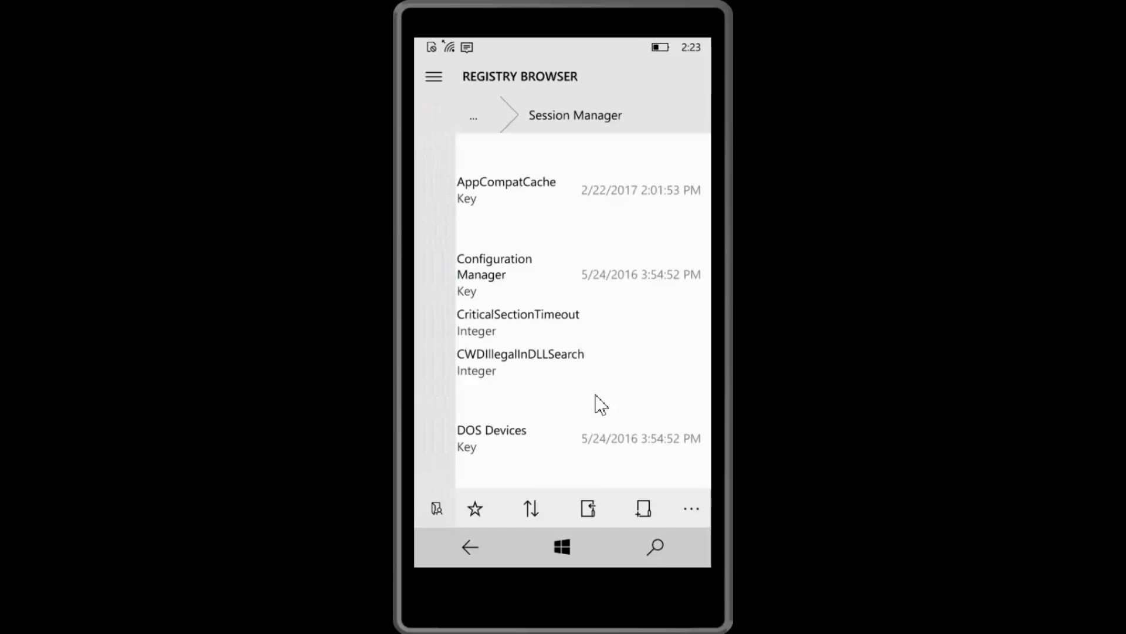
scroll(602, 404, "down", 10)
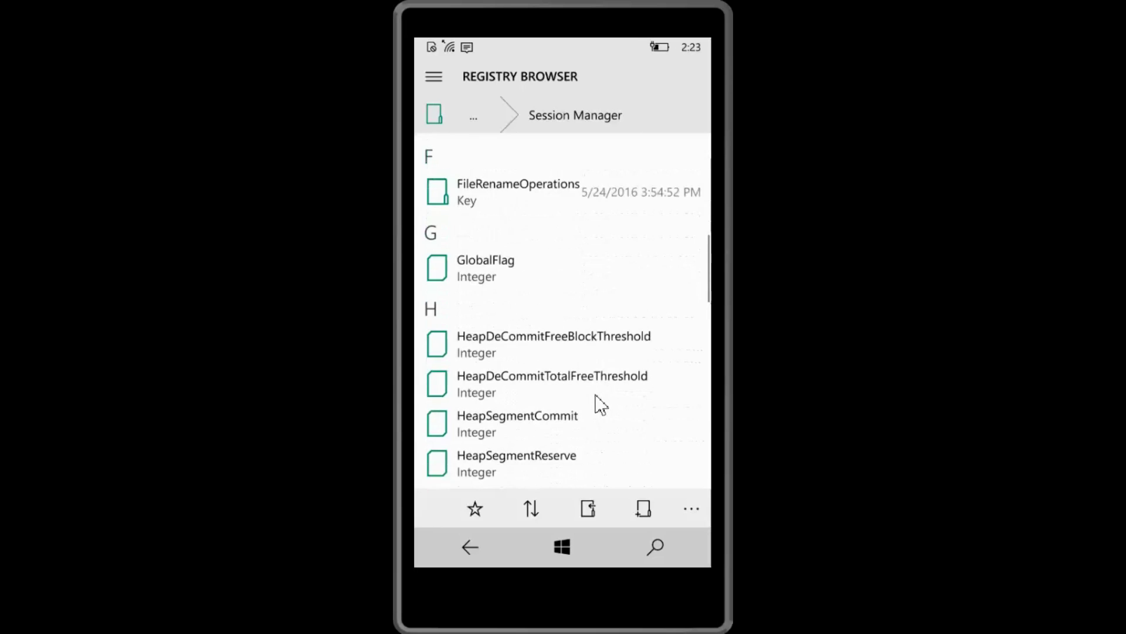
scroll(596, 405, "down", 5)
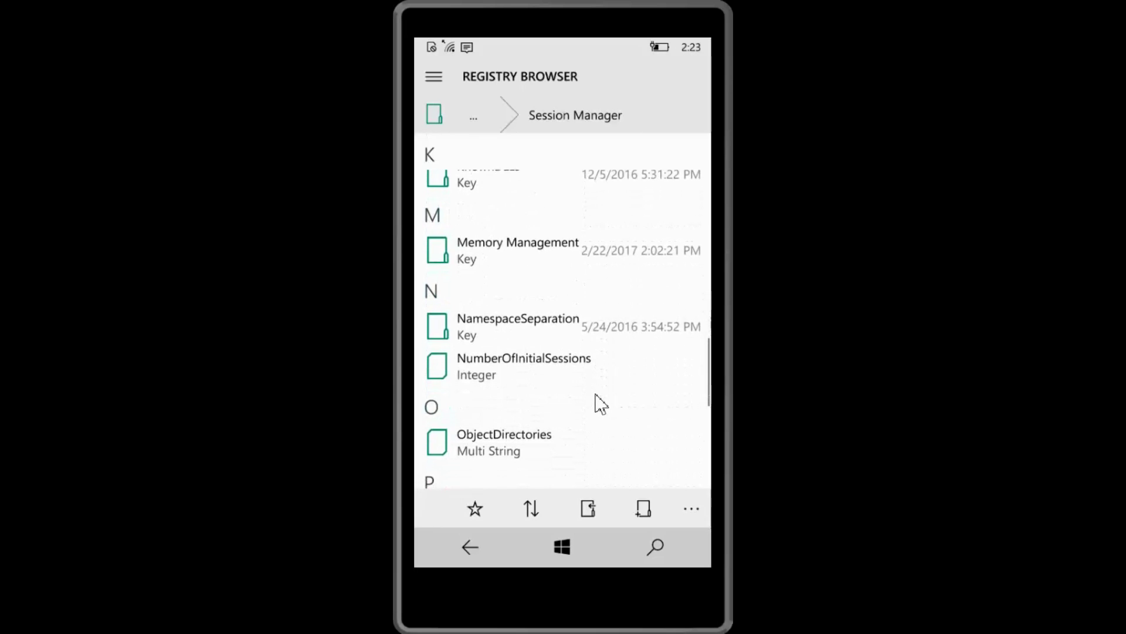
Enter the Memory Management key and open its PagingFiles value on the Edit Value page
left_click(509, 256)
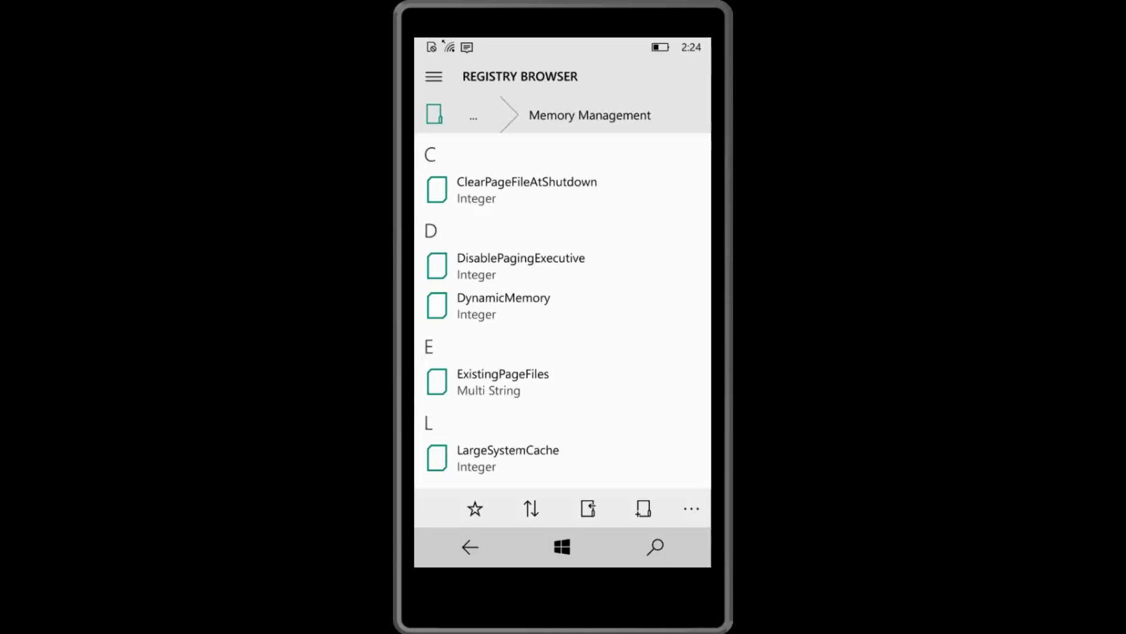
scroll(562, 311, "down", 5)
scroll(562, 311, "down", 3)
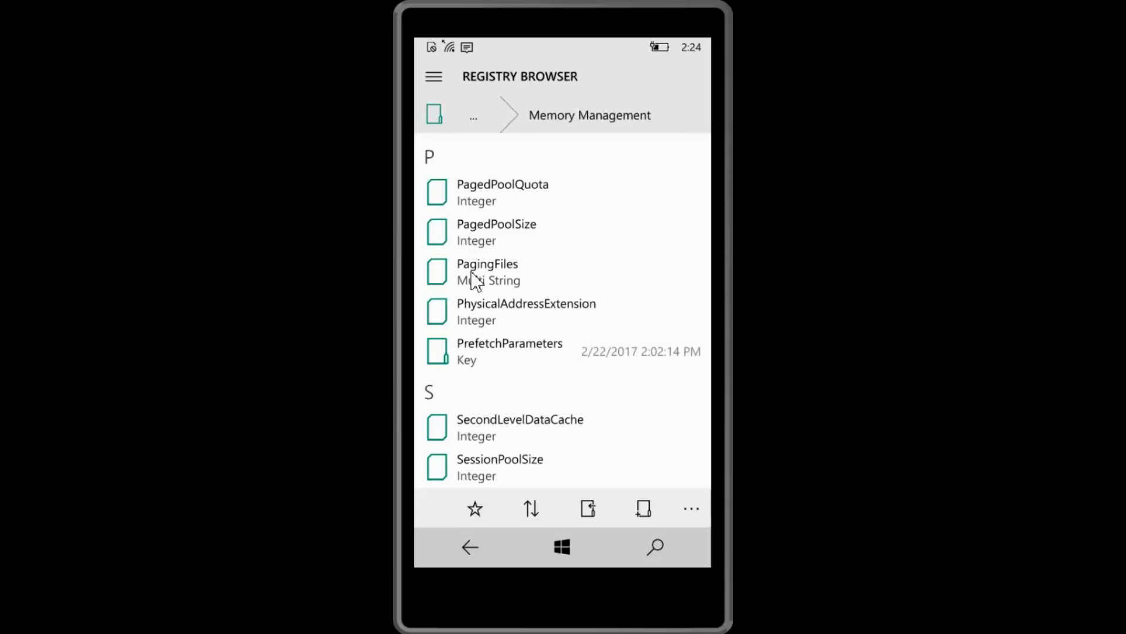
left_click(475, 280)
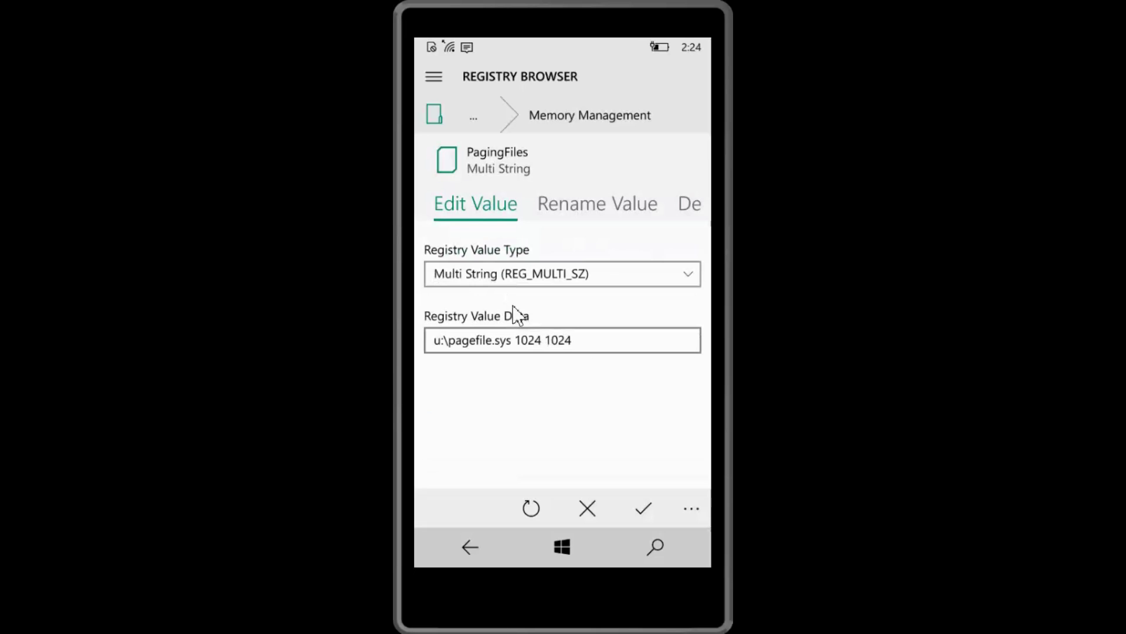
Change the PagingFiles data to u:\pagefile.sys 1024 1024 and save it
left_click(575, 346)
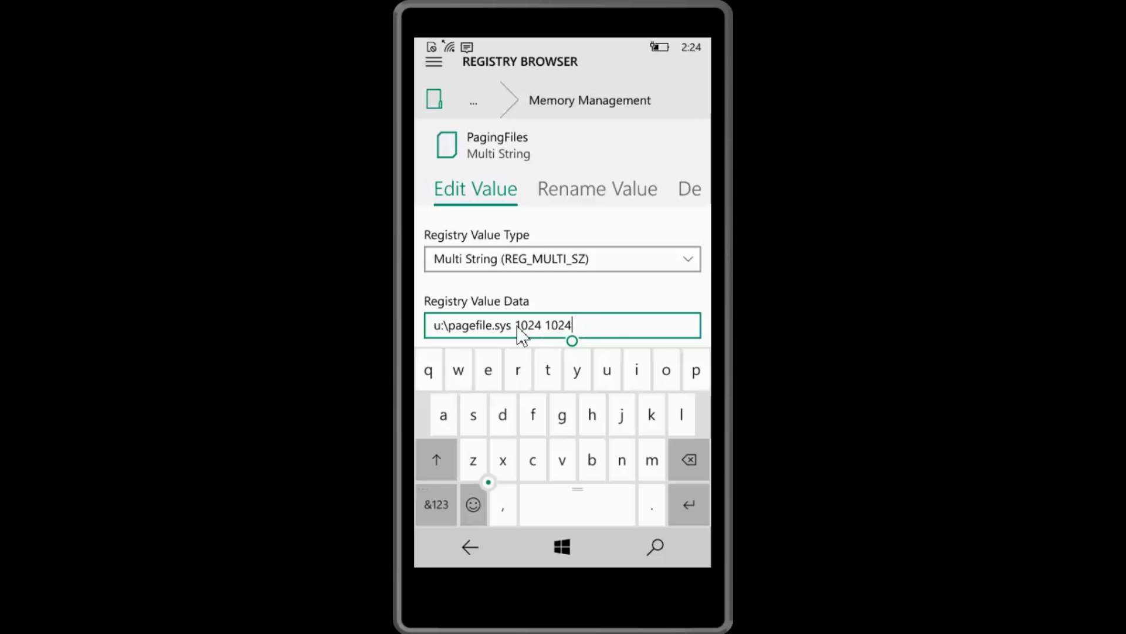
left_click_drag(521, 334, 628, 332)
key("BackSpace")
key("BackSpace")
key("BackSpace")
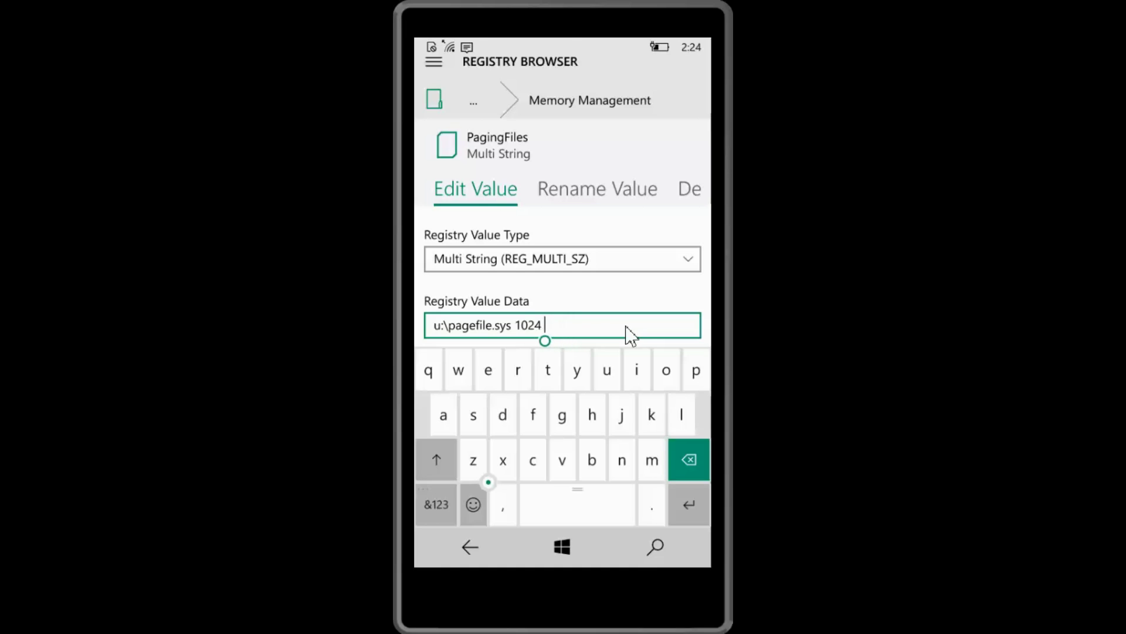
key("BackSpace")
key("BackSpace")
key("BackSpace")
key("BackSpace")
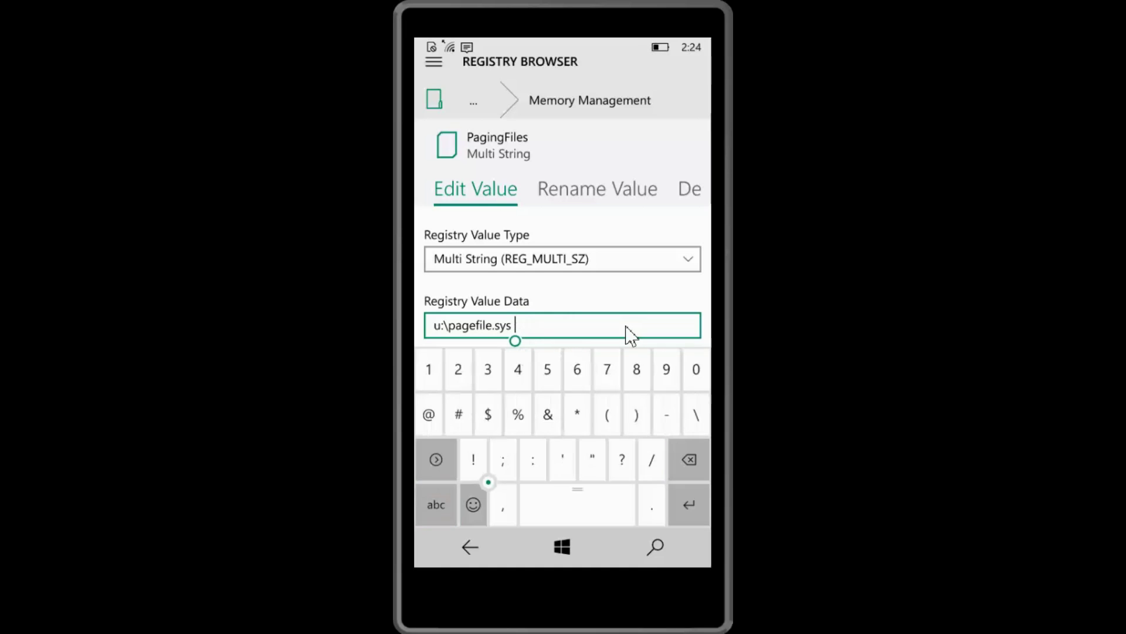
type("256 256")
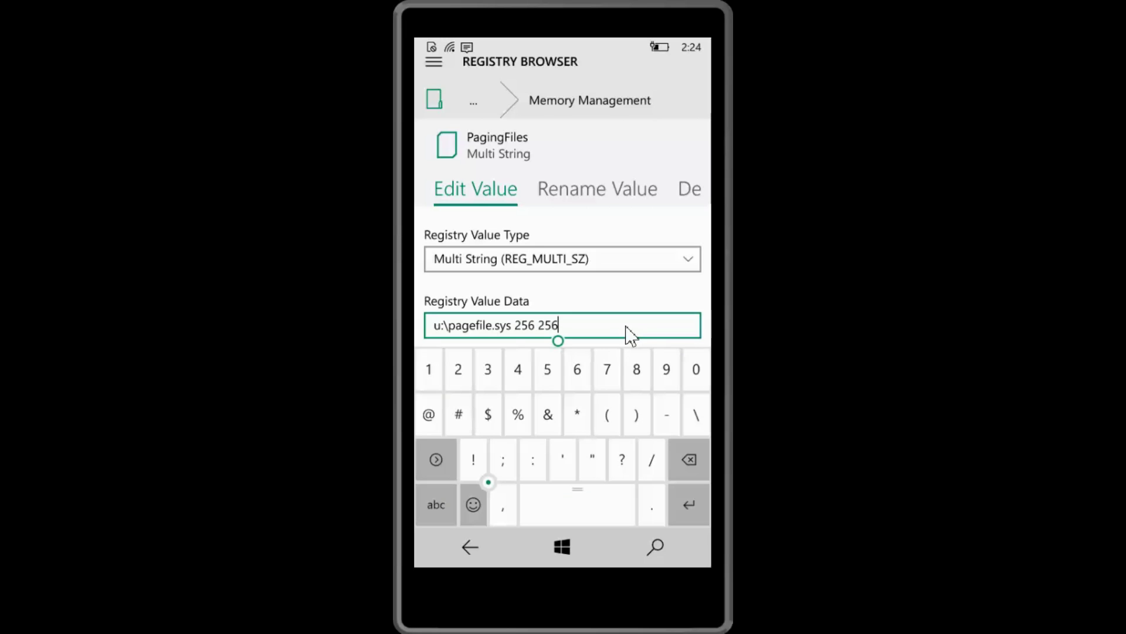
key("BackSpace")
key("BackSpace")
key("BackSpace")
key("BackSpace")
key("BackSpace")
key("BackSpace")
key("BackSpace")
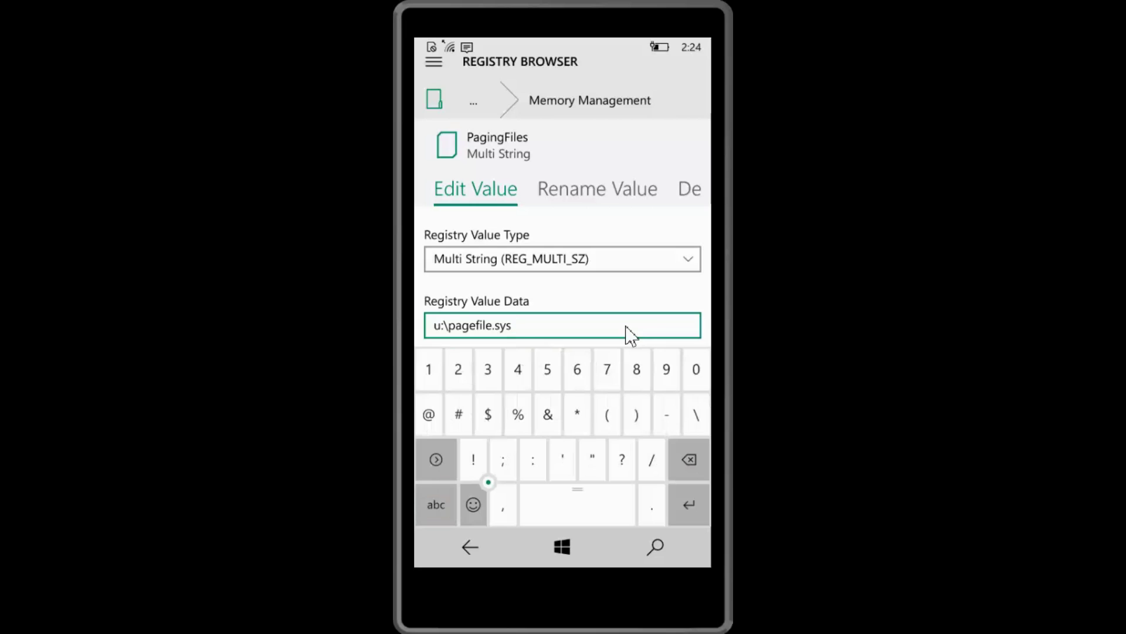
type("1024 1024")
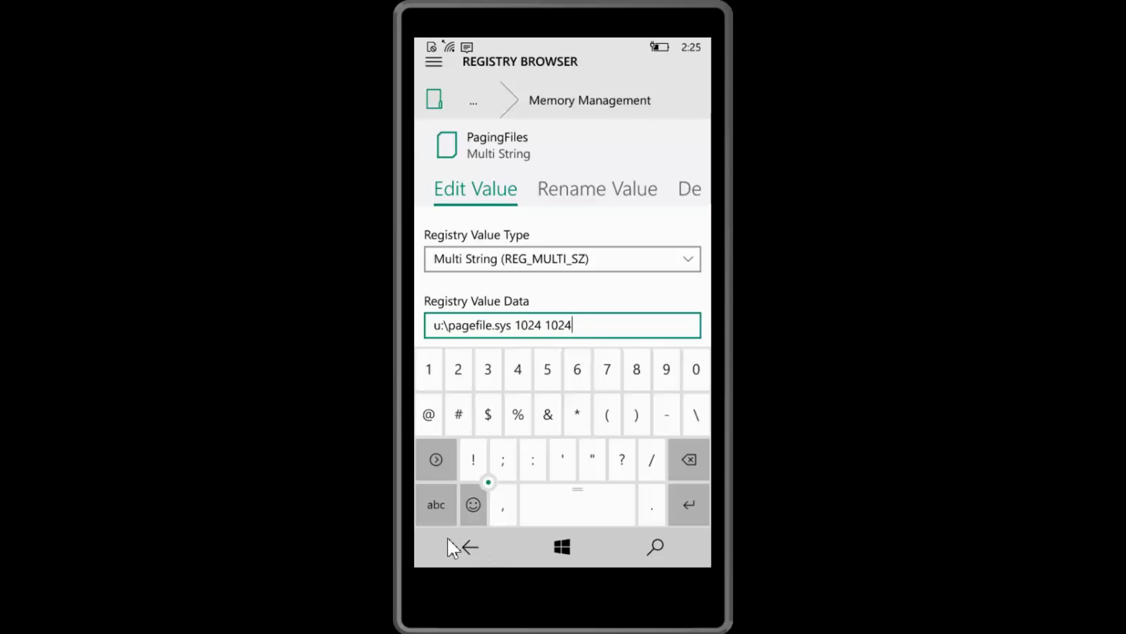
left_click(473, 554)
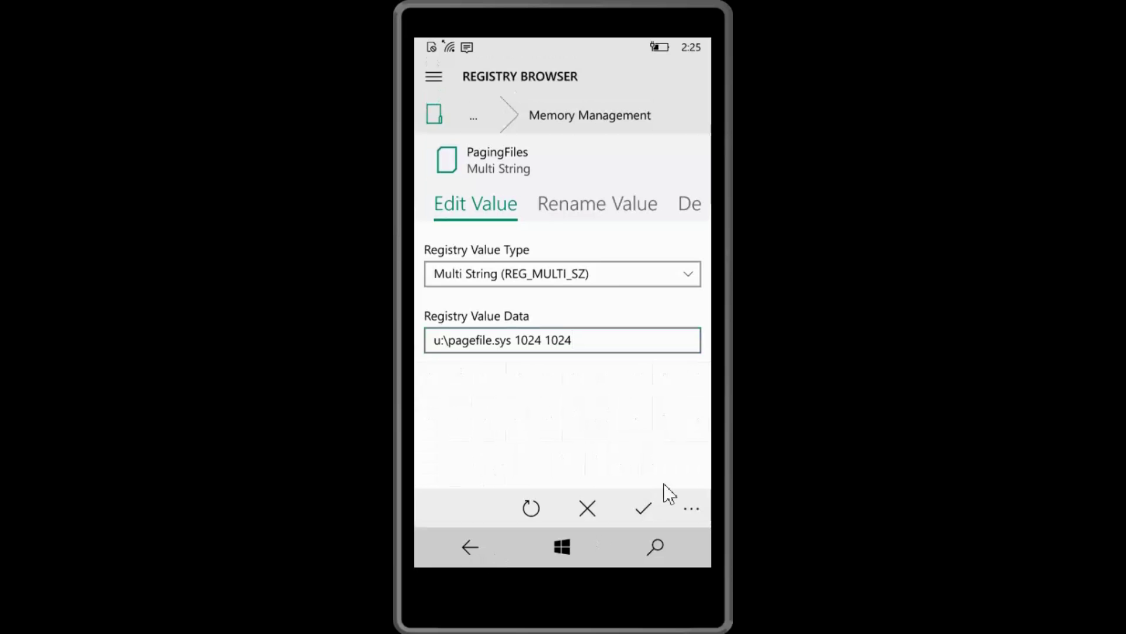
left_click(644, 509)
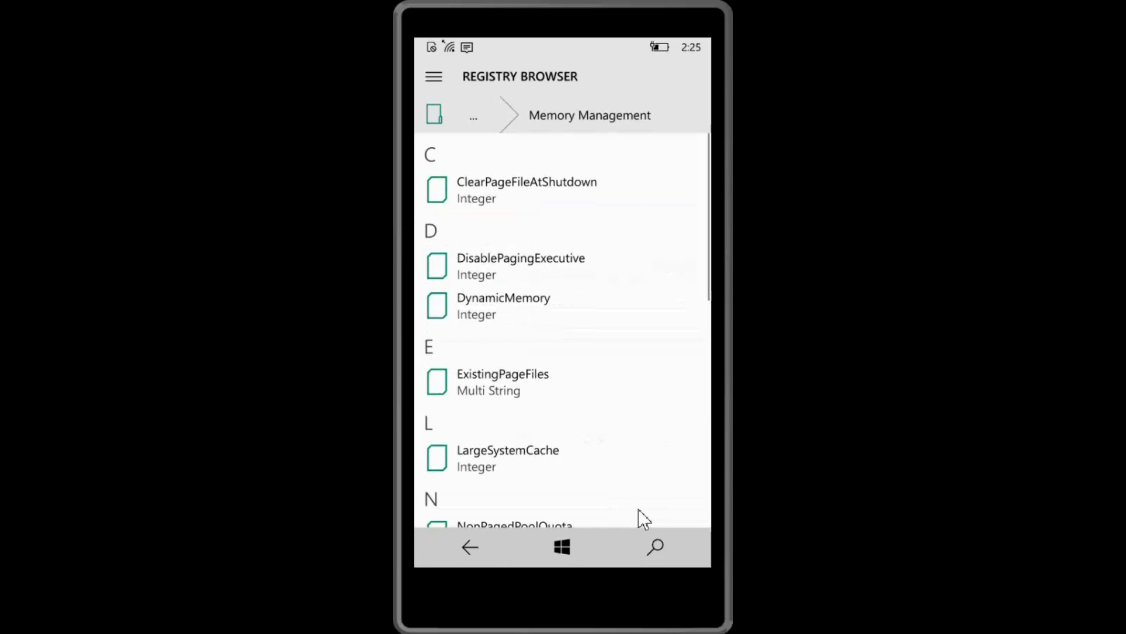